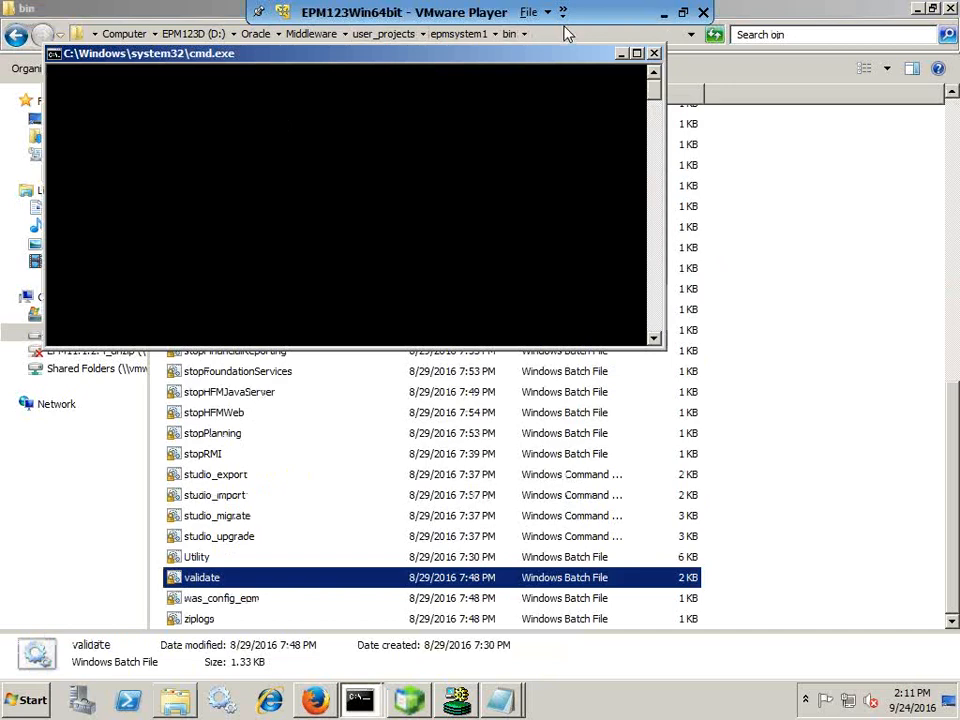
Open the diagnostics\reports folder under epmsystem1 and check the console window of the running validation
{"action": "left_click", "coordinate": [917, 9]}
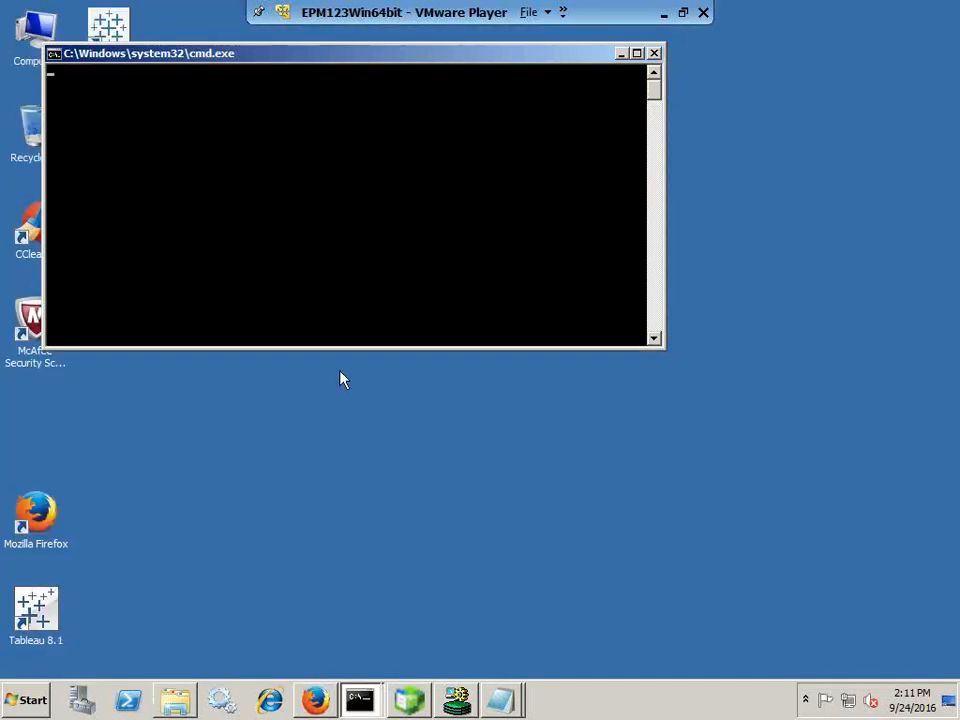
{"action": "left_click", "coordinate": [175, 700]}
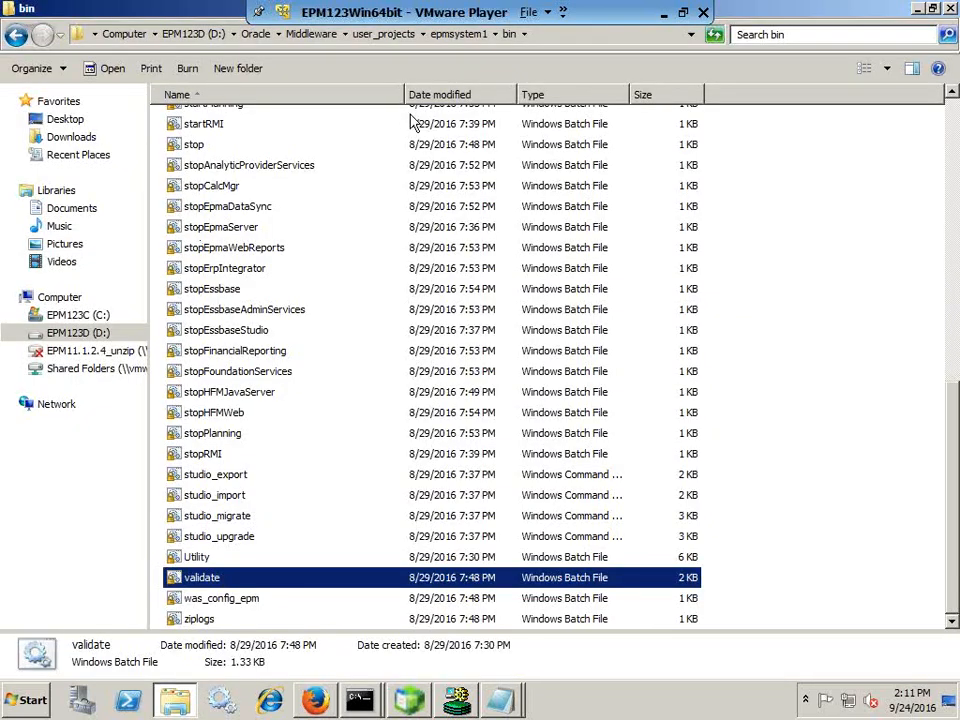
{"action": "left_click", "coordinate": [456, 35]}
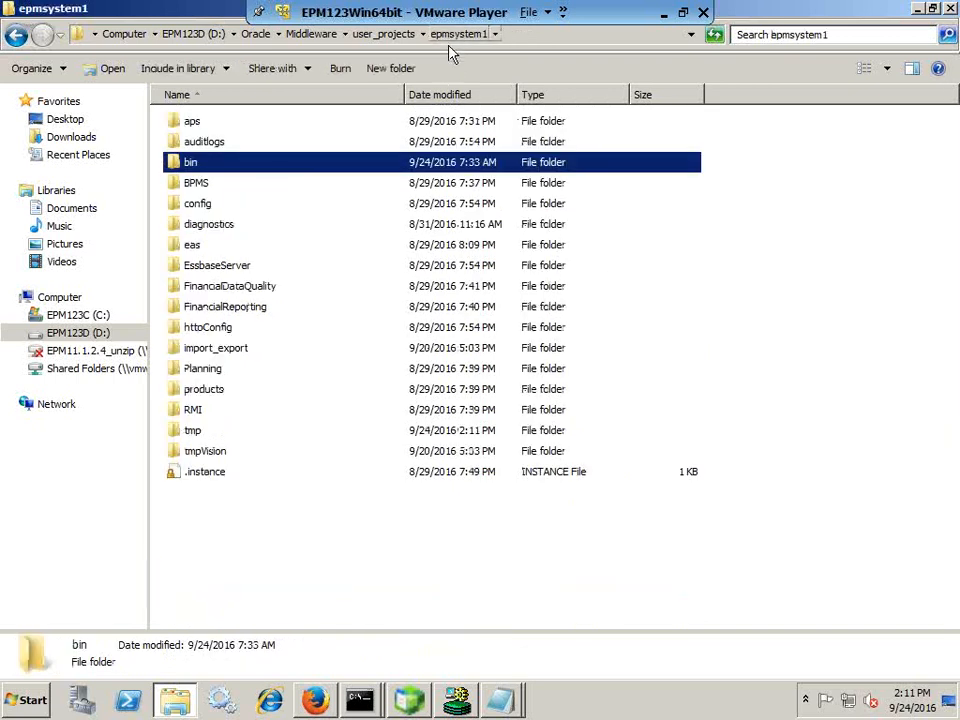
{"action": "double_click", "coordinate": [207, 224]}
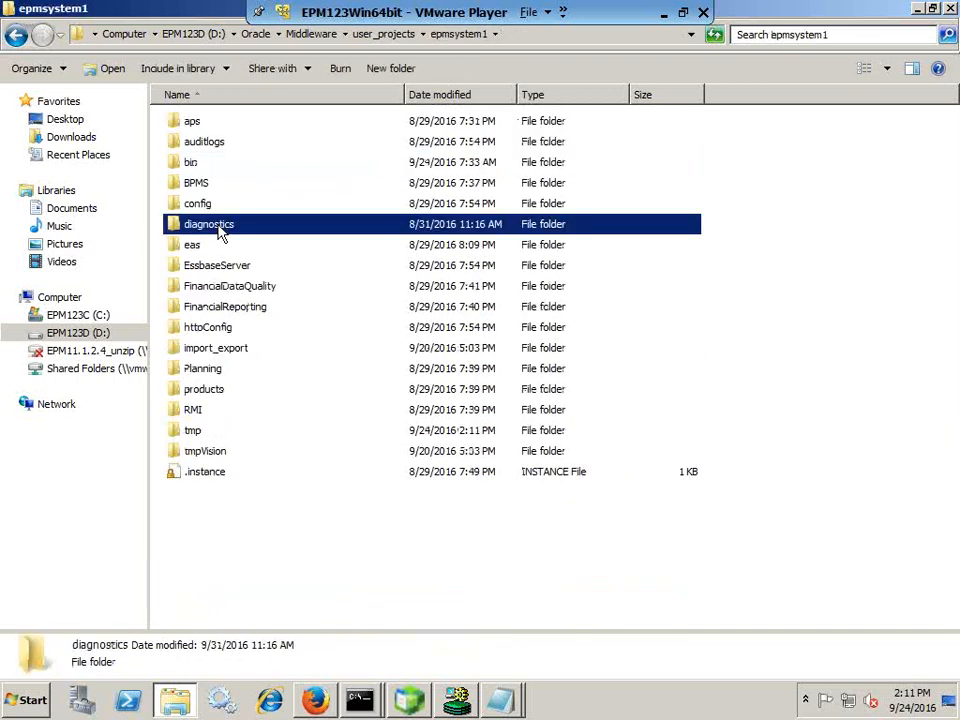
{"action": "double_click", "coordinate": [204, 145]}
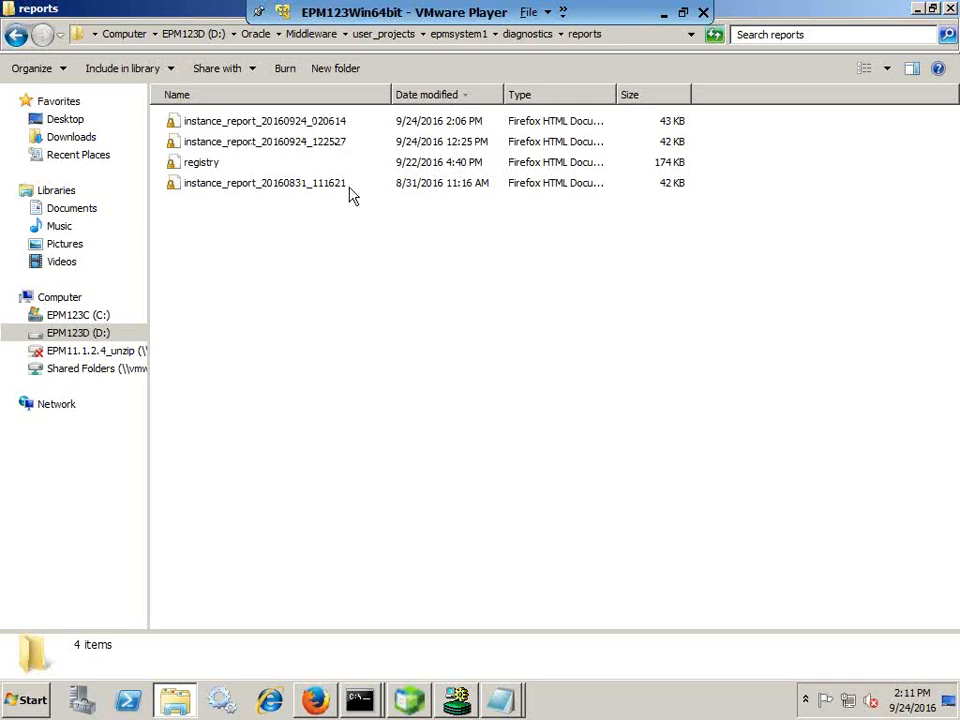
{"action": "left_click", "coordinate": [359, 699]}
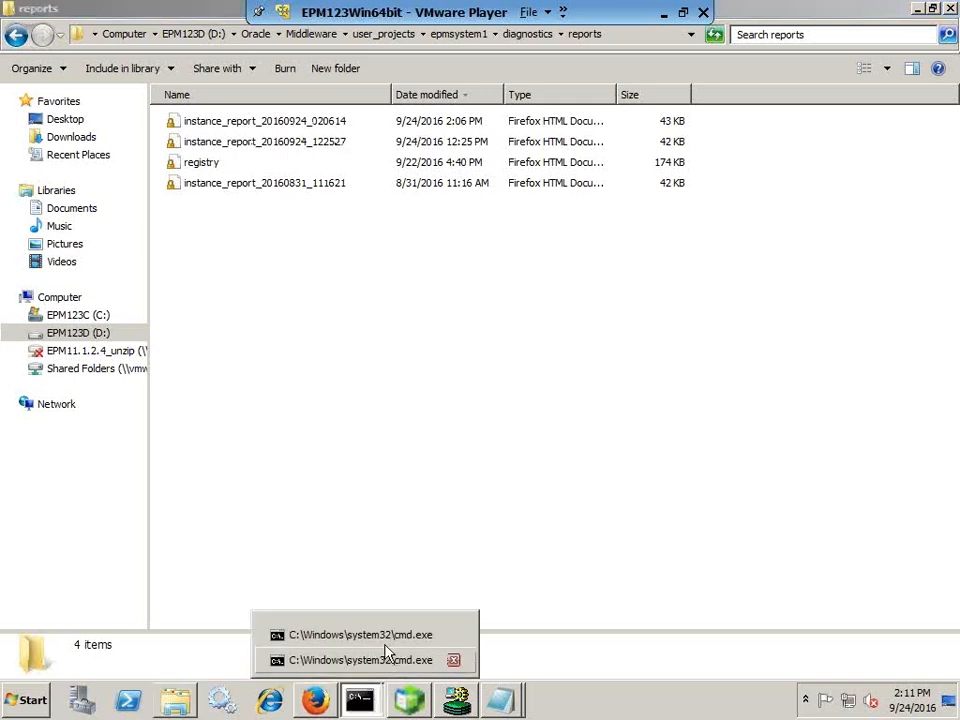
{"action": "left_click", "coordinate": [383, 660]}
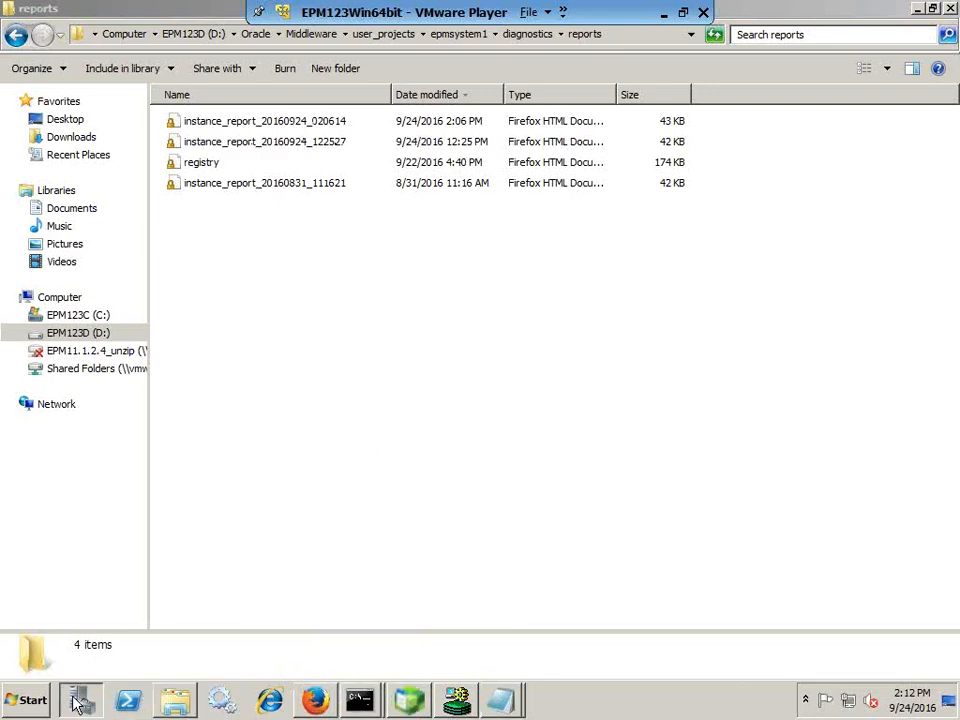
{"action": "left_click", "coordinate": [28, 700]}
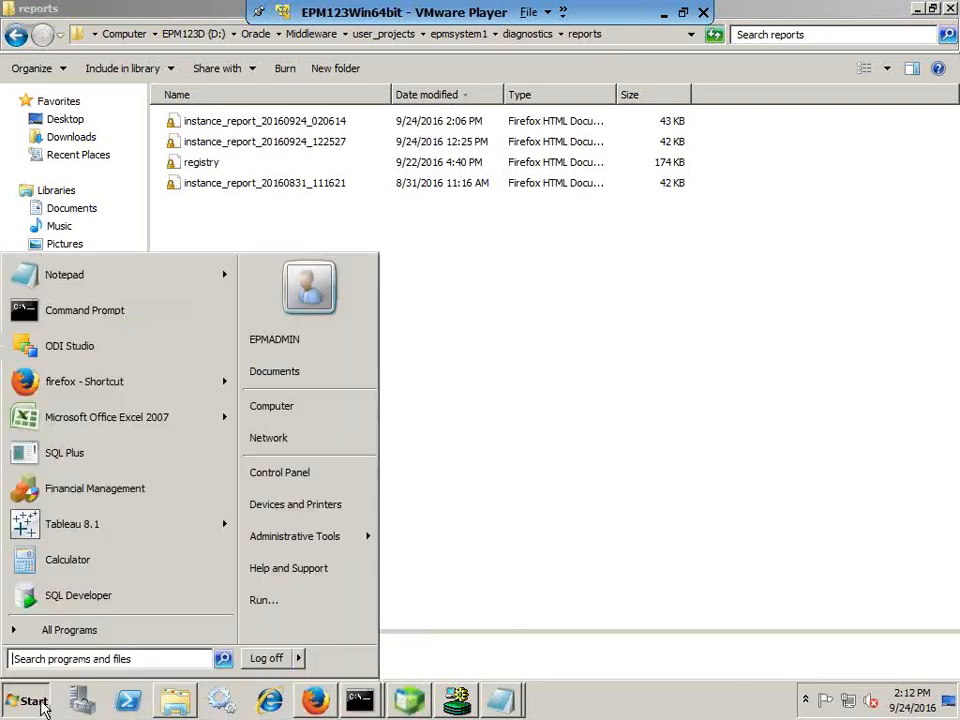
{"action": "left_click", "coordinate": [66, 637]}
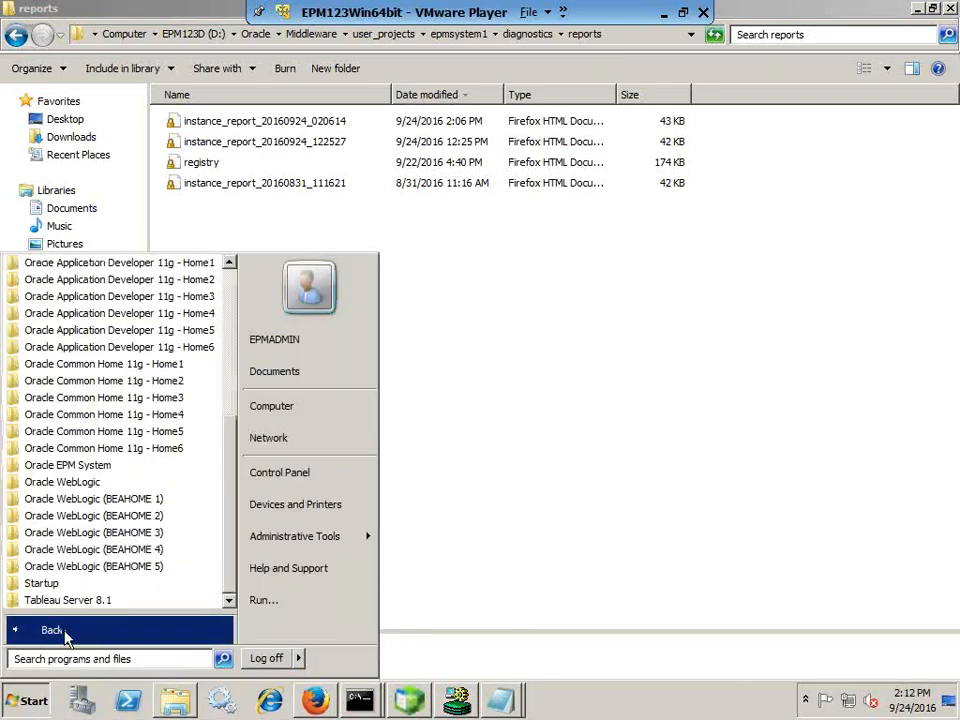
{"action": "left_click", "coordinate": [183, 701]}
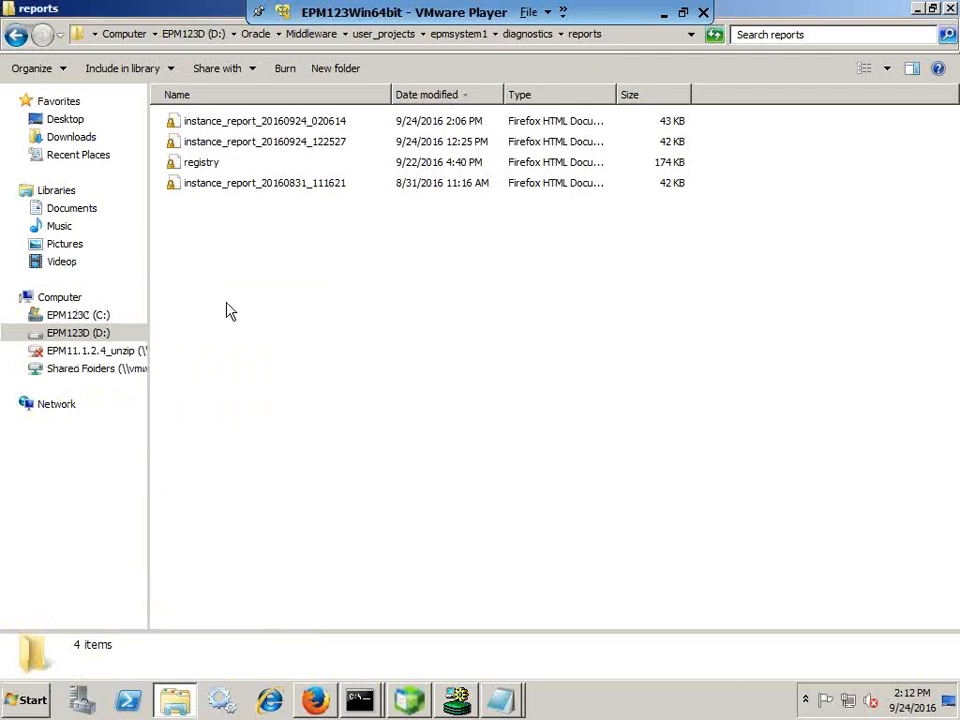
Launch EPM System Diagnostic from the Foundation Services of epmsystem1 in Oracle EPM System and check its console window
{"action": "left_click", "coordinate": [24, 702]}
{"action": "left_click", "coordinate": [88, 624]}
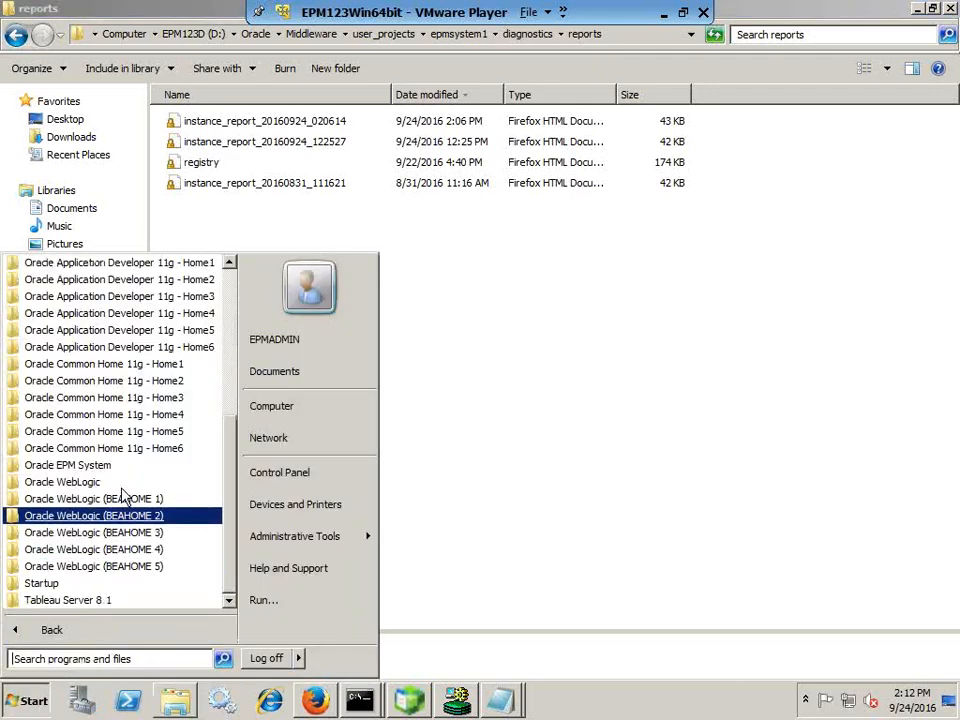
{"action": "left_click", "coordinate": [85, 466]}
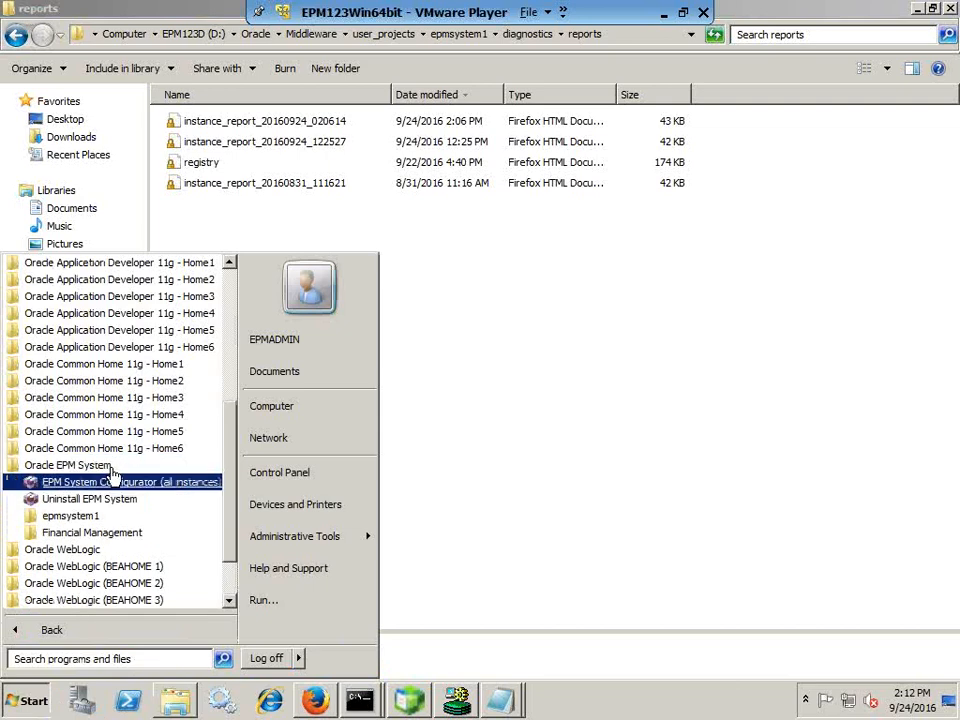
{"action": "left_click", "coordinate": [70, 515]}
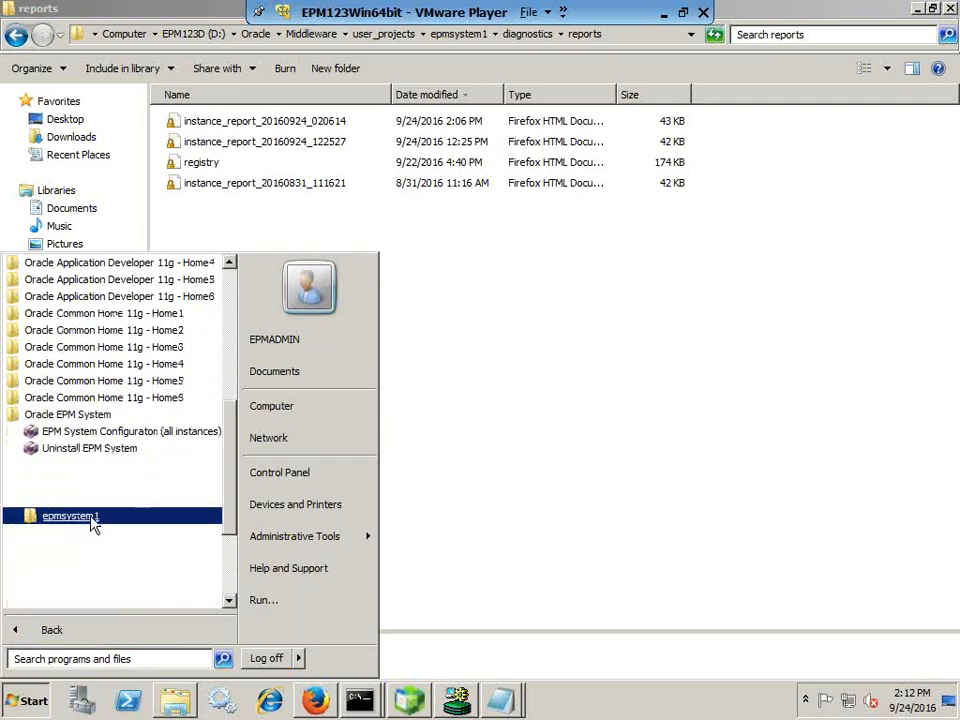
{"action": "left_click", "coordinate": [105, 448]}
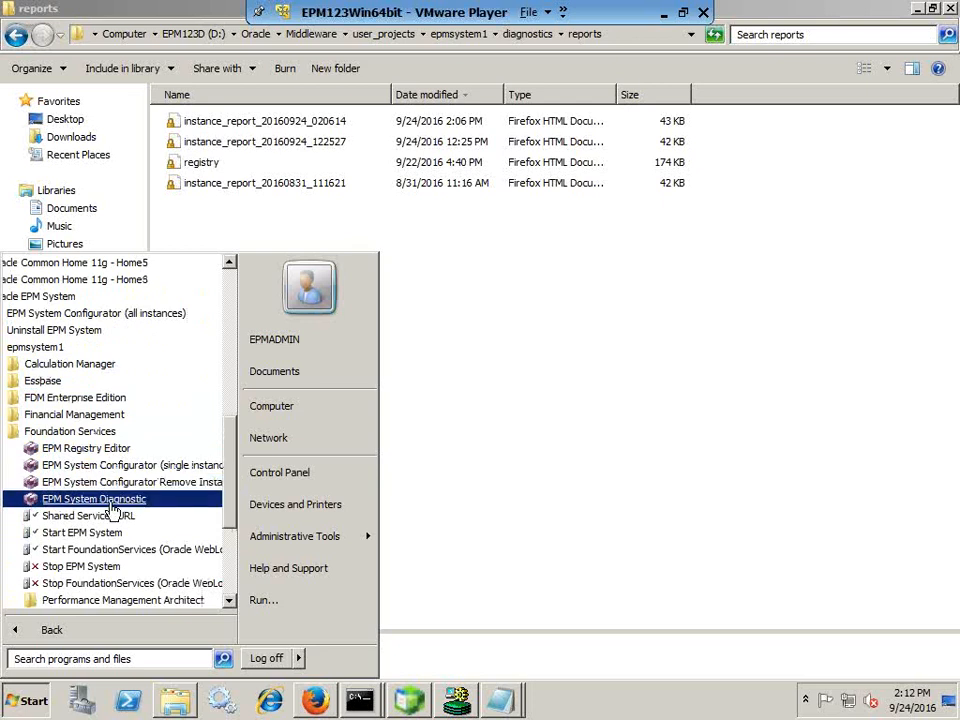
{"action": "left_click", "coordinate": [100, 499]}
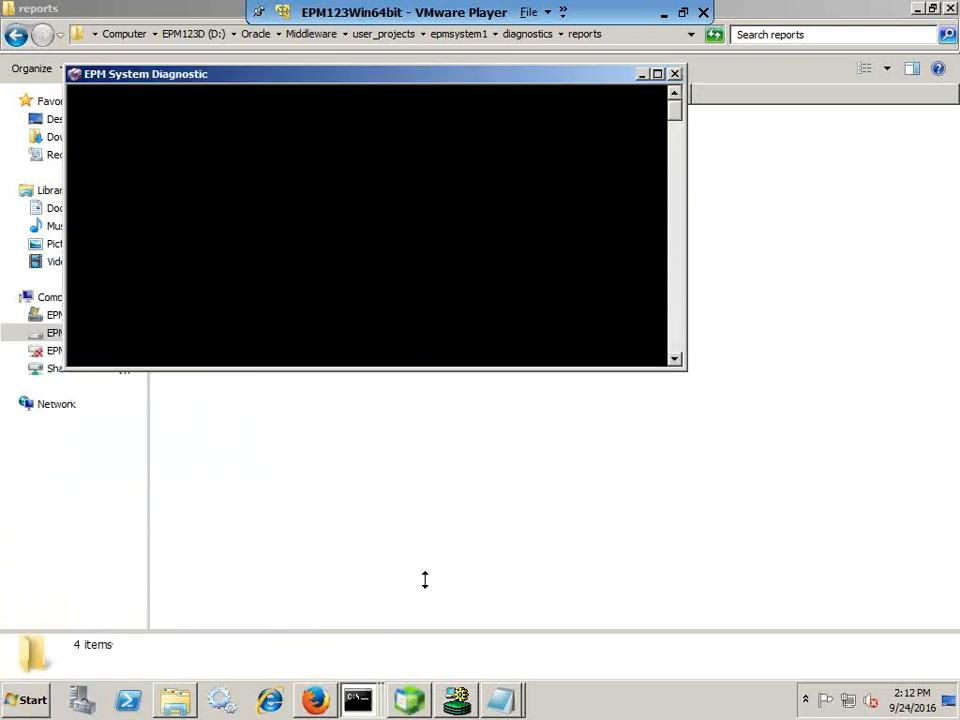
{"action": "left_click", "coordinate": [358, 700]}
{"action": "left_click", "coordinate": [370, 662]}
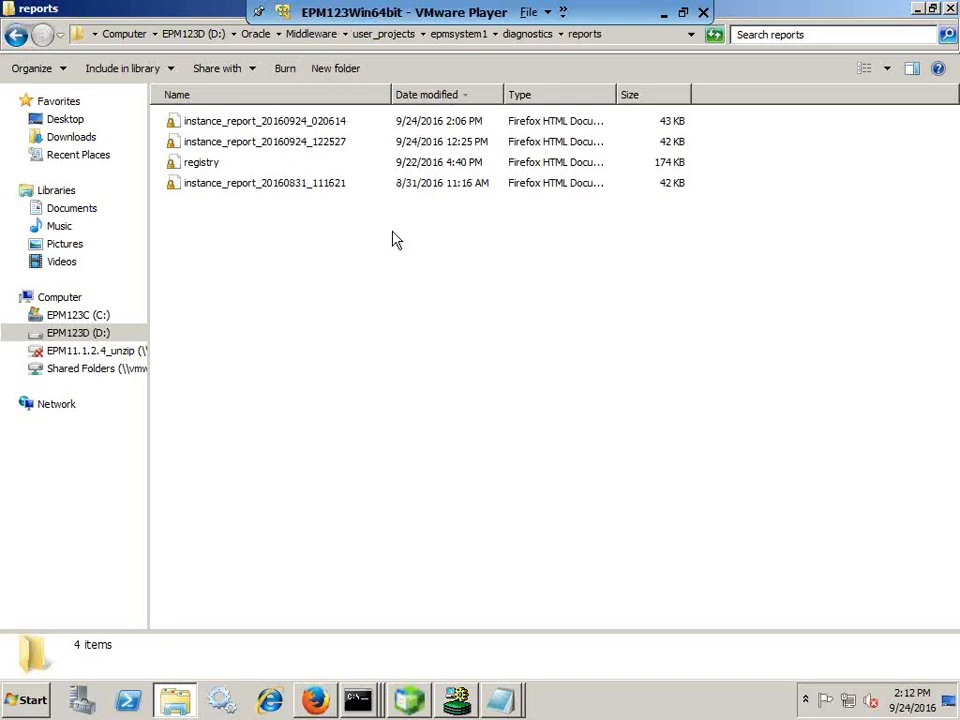
Switch to PL/SQL Developer, select the statement "select * from config_history" and minimize that SQL window
{"action": "left_click", "coordinate": [457, 700]}
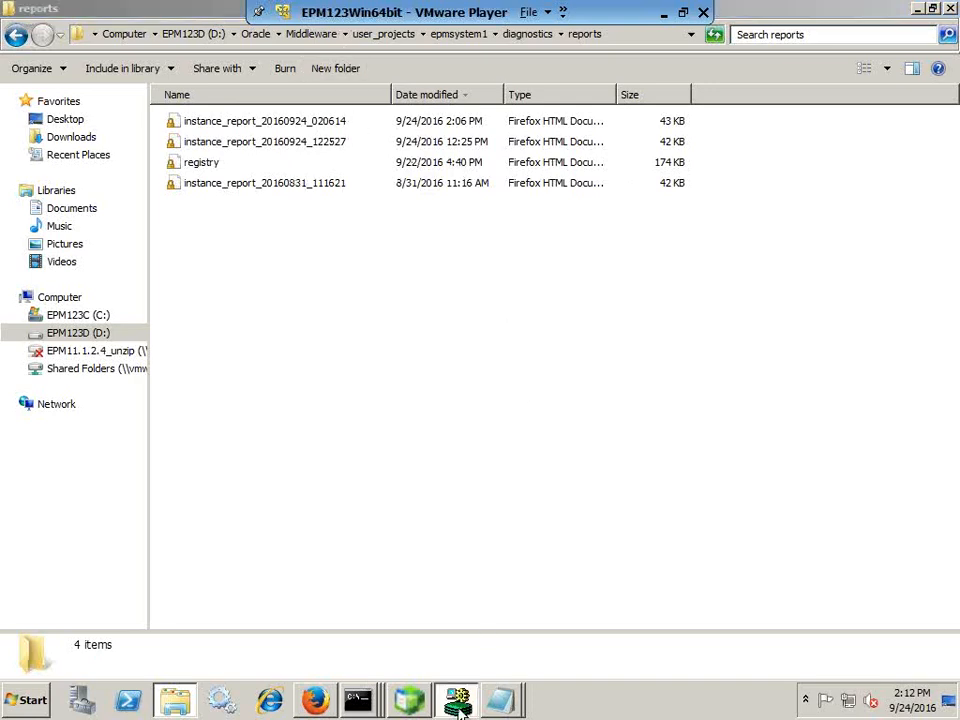
{"action": "left_click", "coordinate": [492, 178]}
{"action": "left_click_drag", "start_coordinate": [510, 136], "coordinate": [303, 137]}
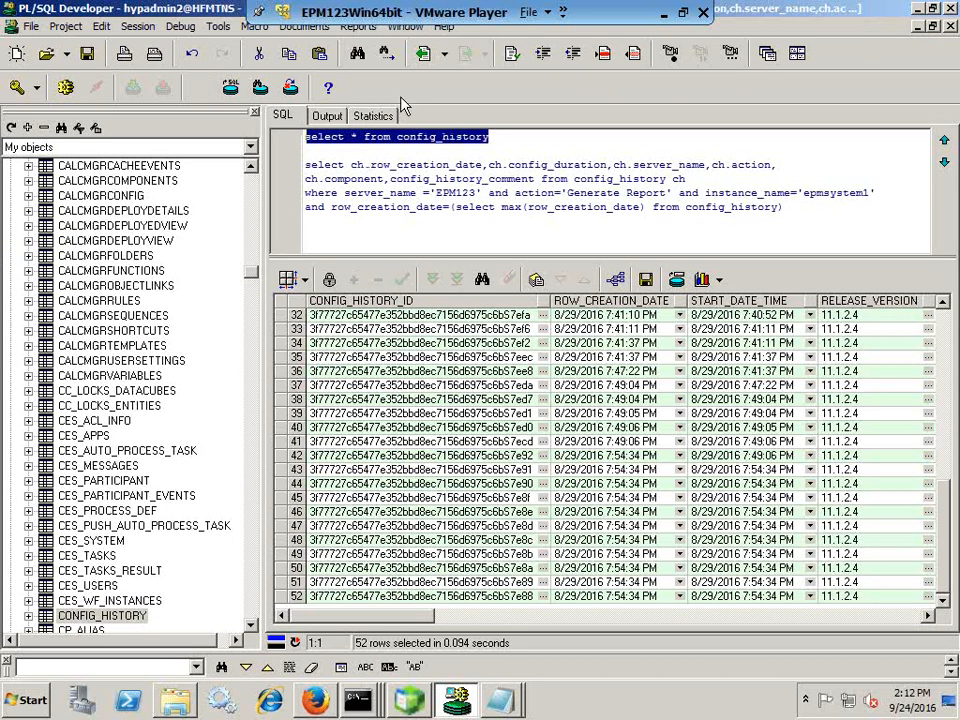
{"action": "left_click", "coordinate": [916, 26]}
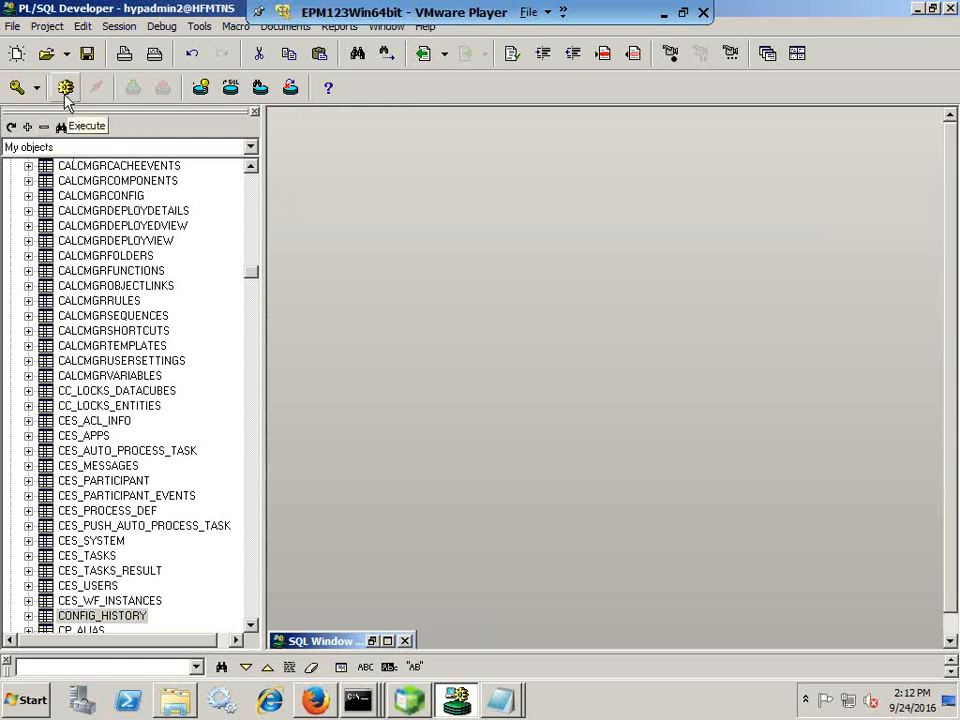
Create a new SQL window and query the data of the CONFIG_HISTORY table, dismissing any logon error
{"action": "left_click", "coordinate": [17, 55]}
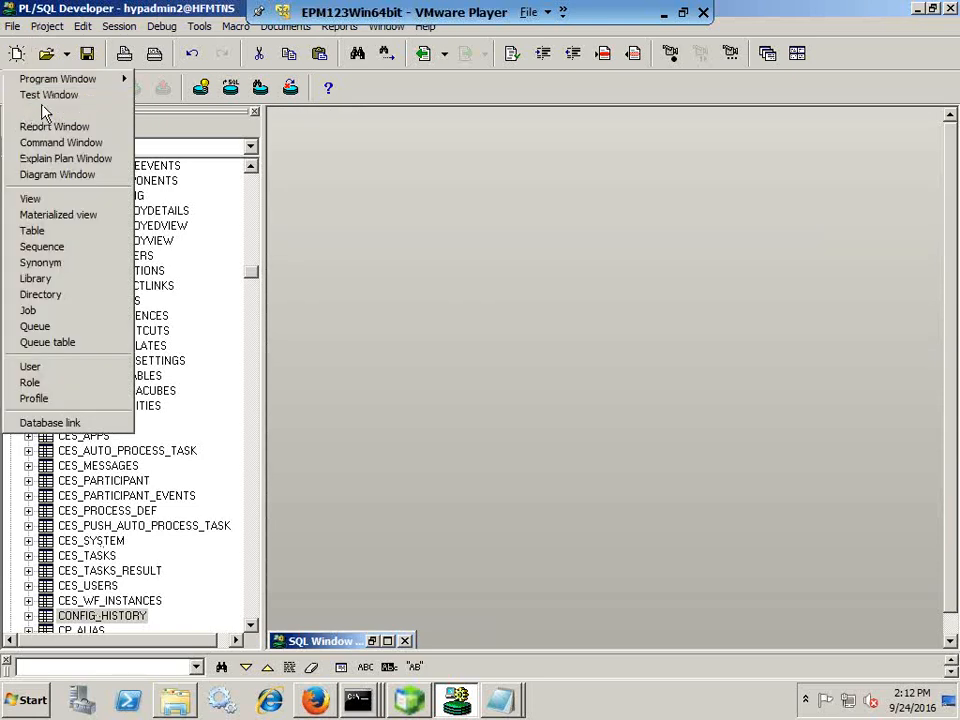
{"action": "left_click", "coordinate": [45, 111]}
{"action": "right_click", "coordinate": [112, 616]}
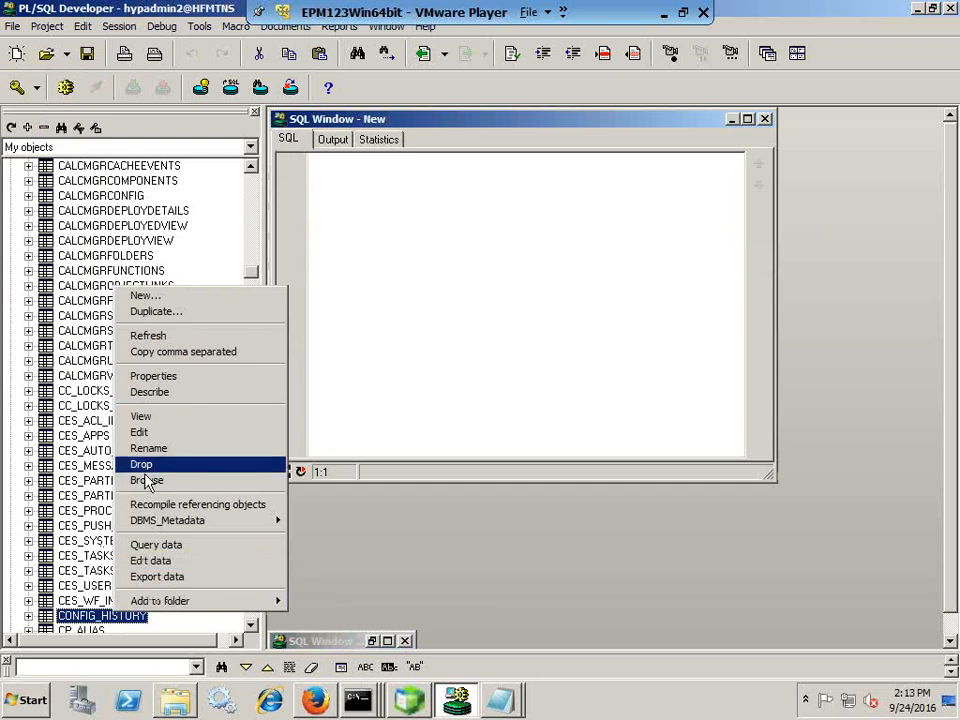
{"action": "left_click", "coordinate": [158, 545]}
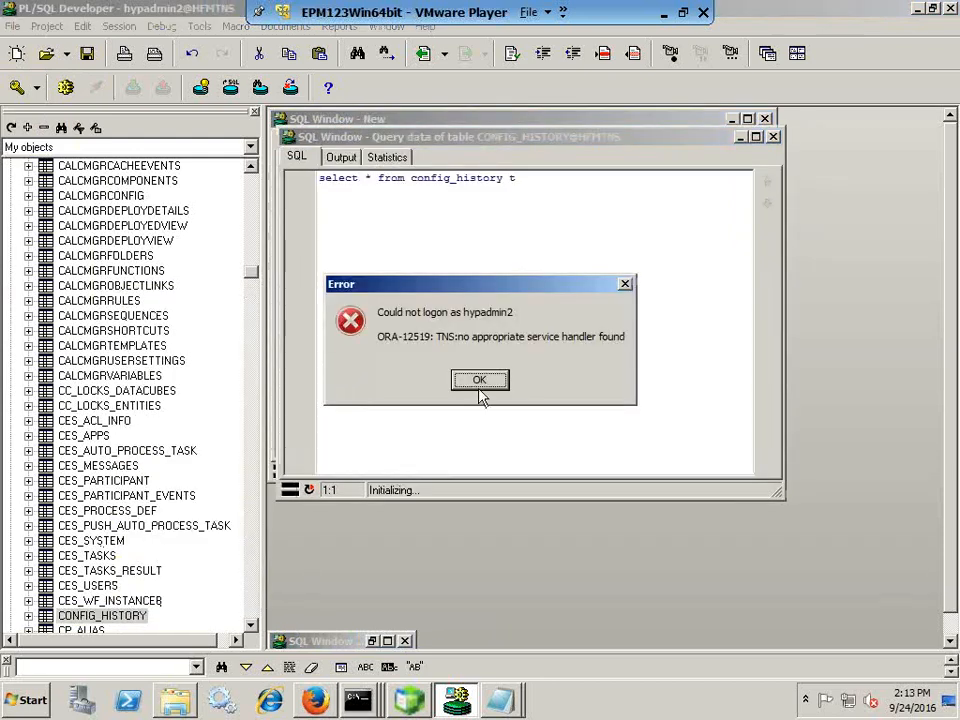
{"action": "left_click", "coordinate": [480, 381]}
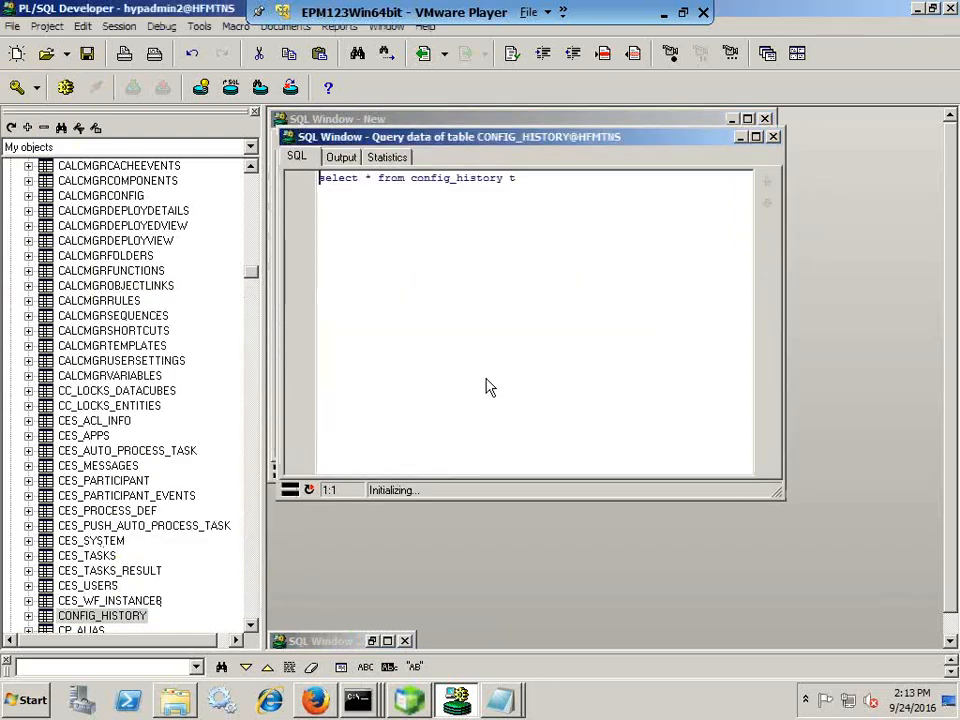
{"action": "left_click", "coordinate": [386, 434]}
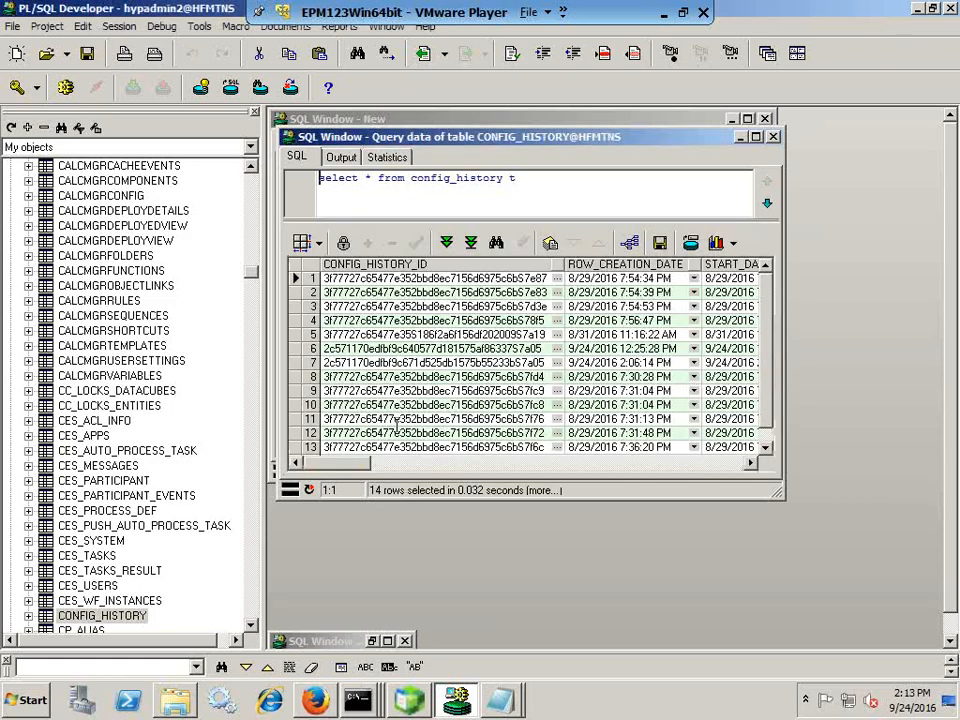
Maximize the CONFIG_HISTORY query window, minimize the browser covering it, and fetch all rows of the result
{"action": "double_click", "coordinate": [572, 106]}
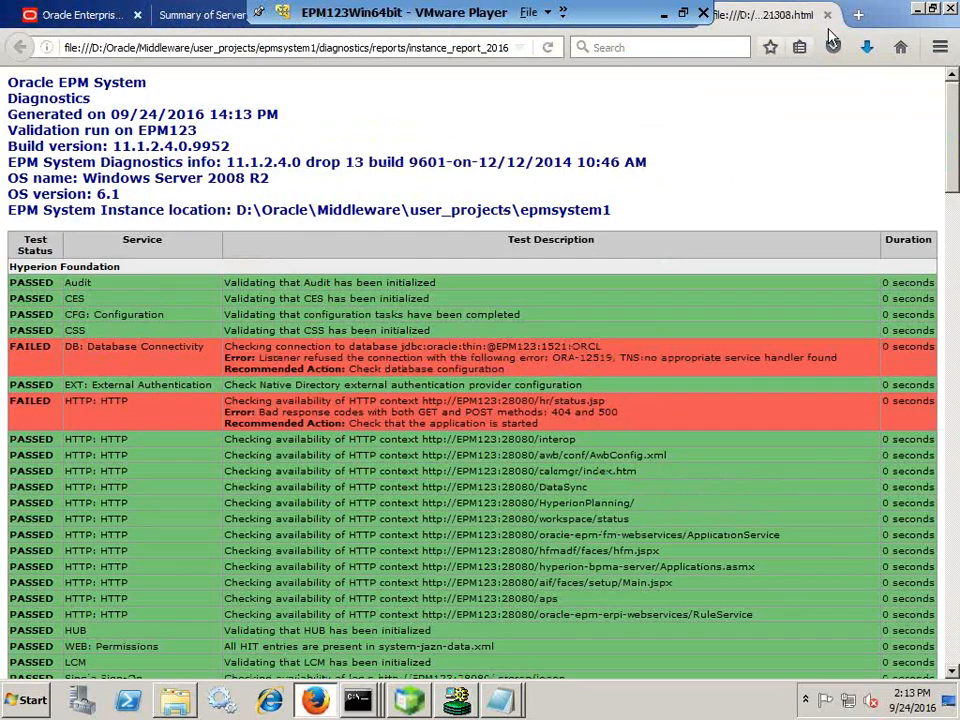
{"action": "left_click", "coordinate": [917, 9]}
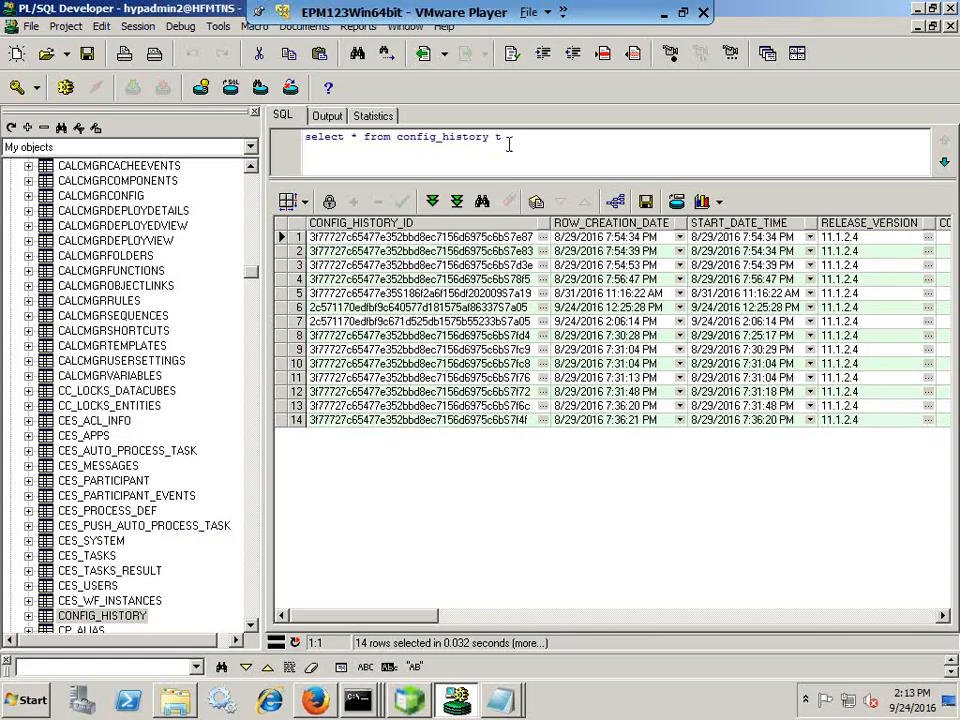
{"action": "left_click", "coordinate": [457, 201]}
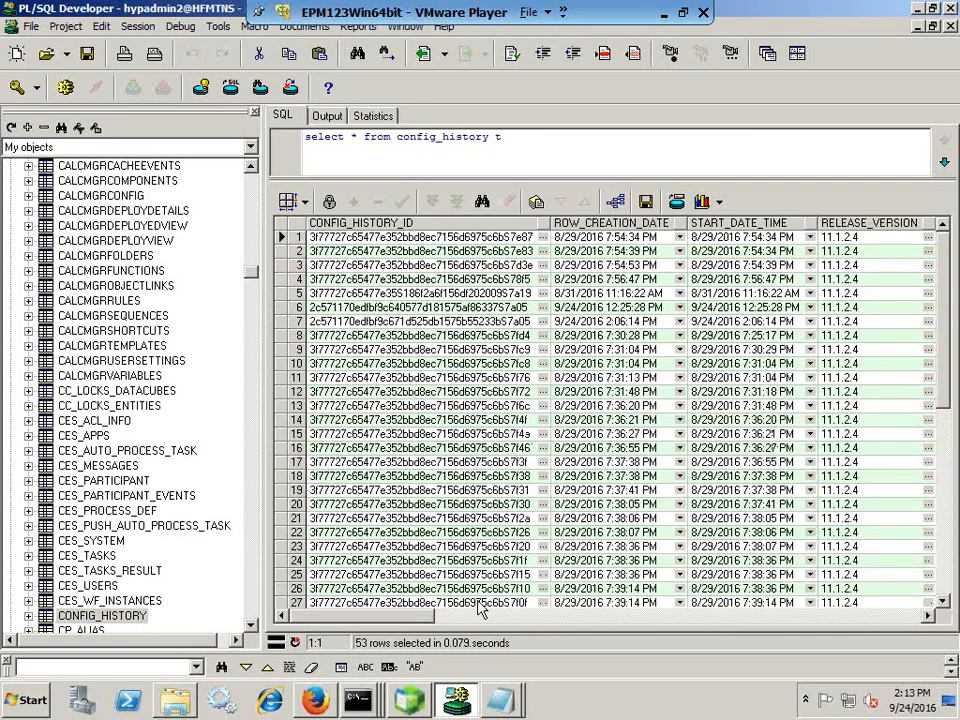
Switch to Firefox and examine the EPM System Diagnostics report, highlighting its generation date and time and reviewing the test statuses
{"action": "left_click", "coordinate": [333, 688]}
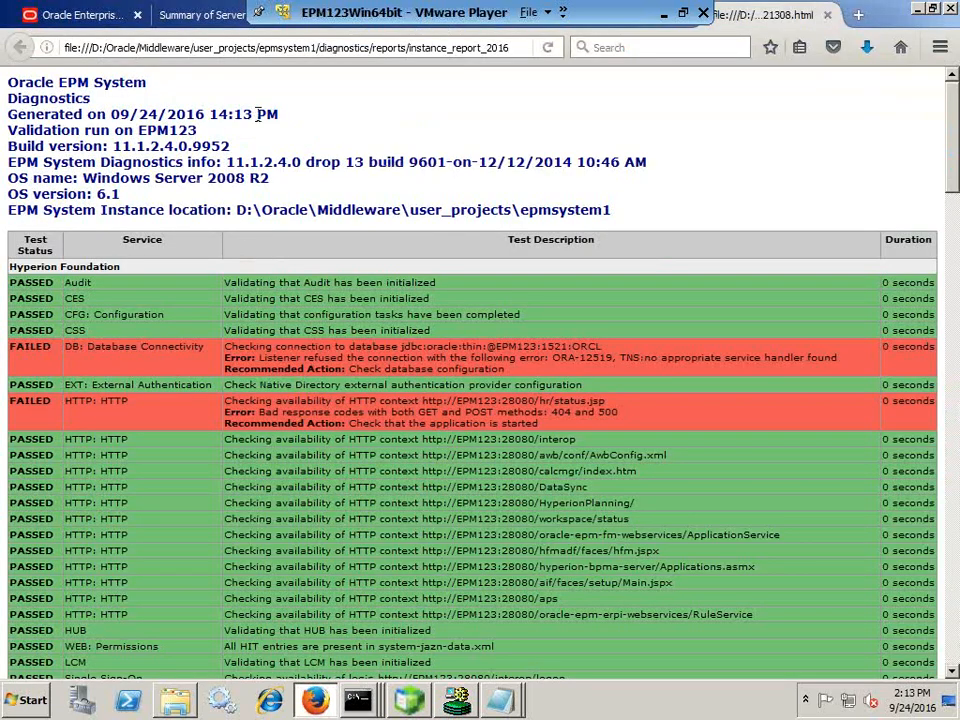
{"action": "left_click_drag", "start_coordinate": [281, 115], "coordinate": [2, 121]}
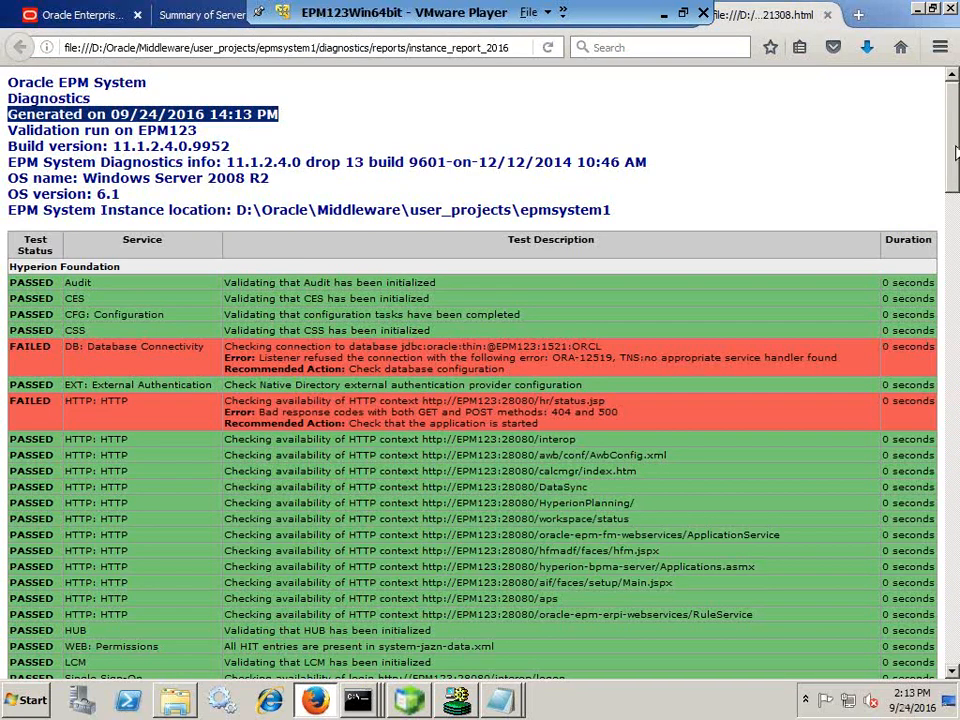
{"action": "scroll", "coordinate": [955, 150], "scroll_direction": "down", "scroll_amount": 3}
{"action": "scroll", "coordinate": [950, 148], "scroll_direction": "up", "scroll_amount": 3}
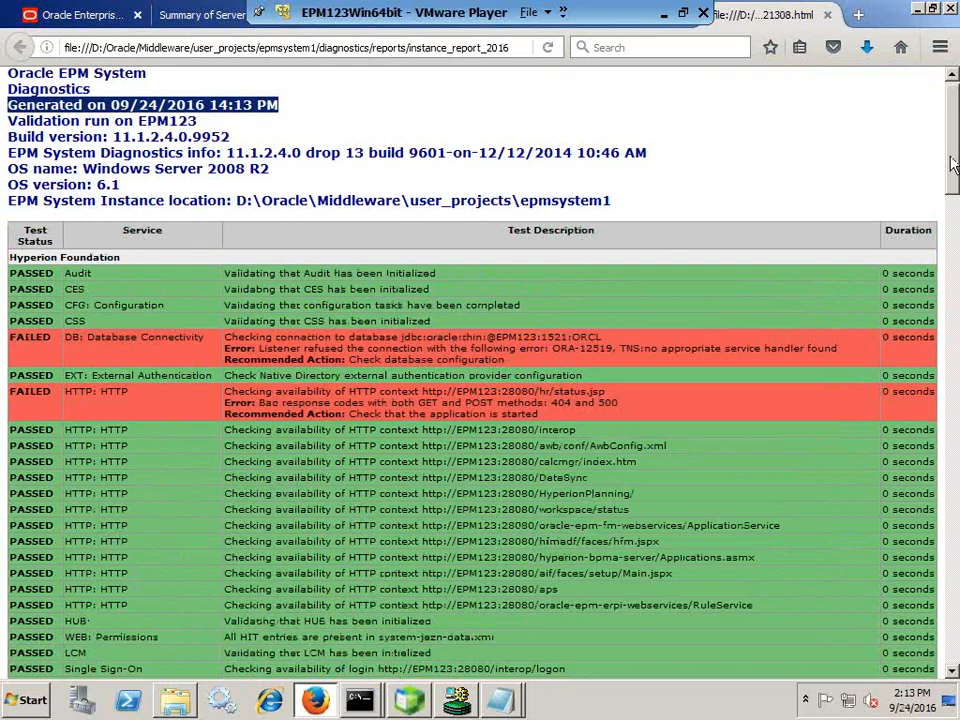
{"action": "scroll", "coordinate": [955, 167], "scroll_direction": "down", "scroll_amount": 2}
{"action": "scroll", "coordinate": [955, 167], "scroll_direction": "up", "scroll_amount": 1}
{"action": "left_click_drag", "start_coordinate": [955, 167], "coordinate": [940, 140]}
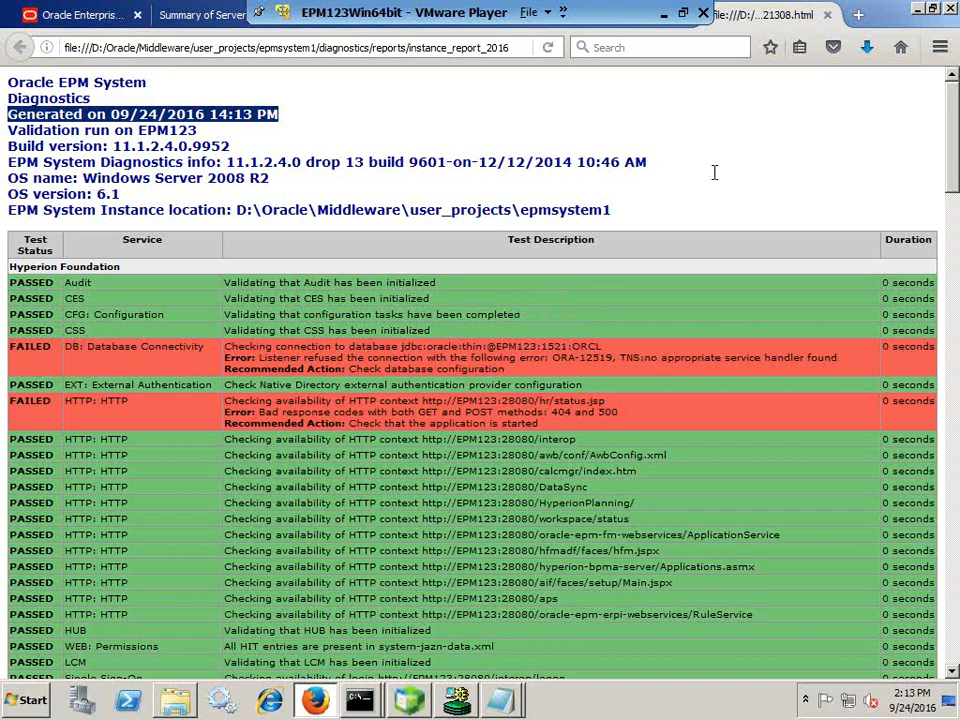
Switch back to PL/SQL Developer, minimizing the newly opened report, and examine the creation date, duration, status and server columns of the CONFIG_HISTORY rows
{"action": "left_click", "coordinate": [457, 700]}
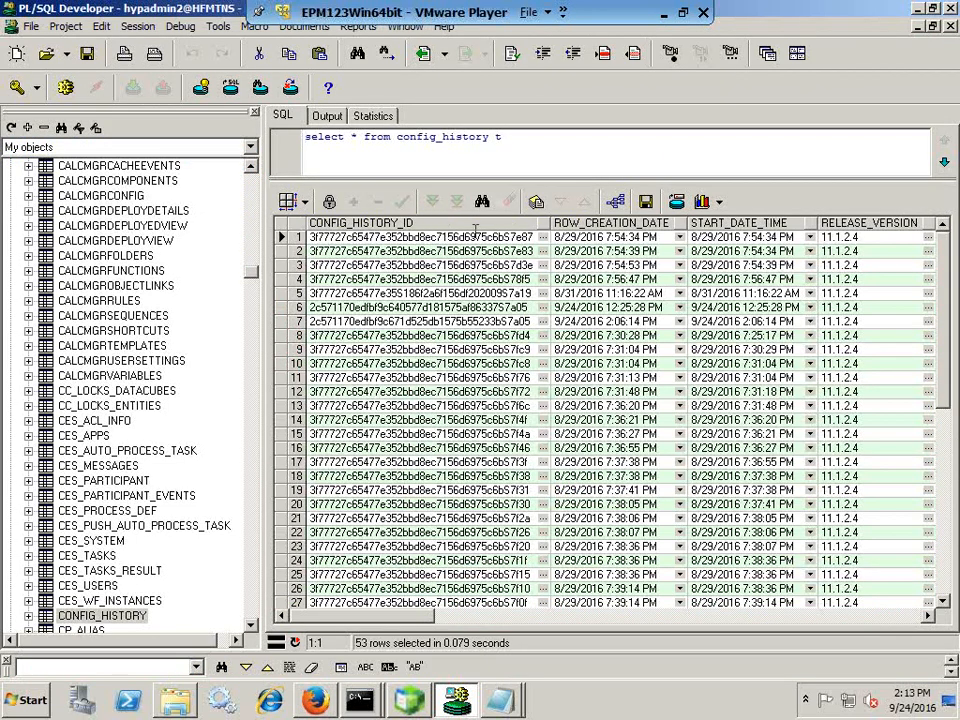
{"action": "key", "text": "alt+Tab"}
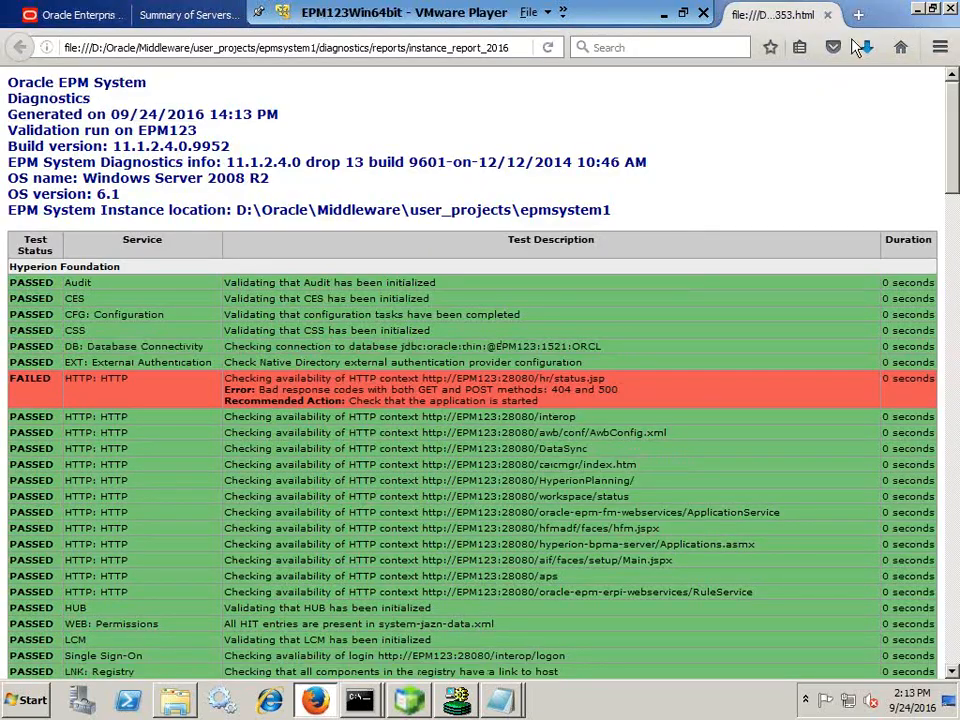
{"action": "left_click", "coordinate": [918, 10]}
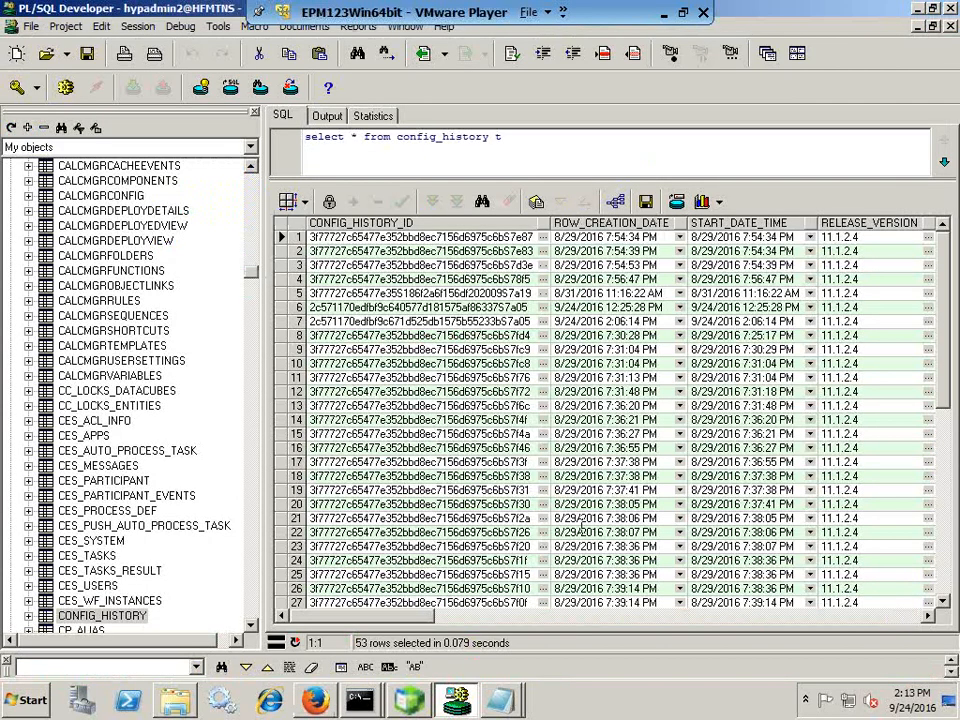
{"action": "left_click_drag", "start_coordinate": [427, 614], "coordinate": [492, 604]}
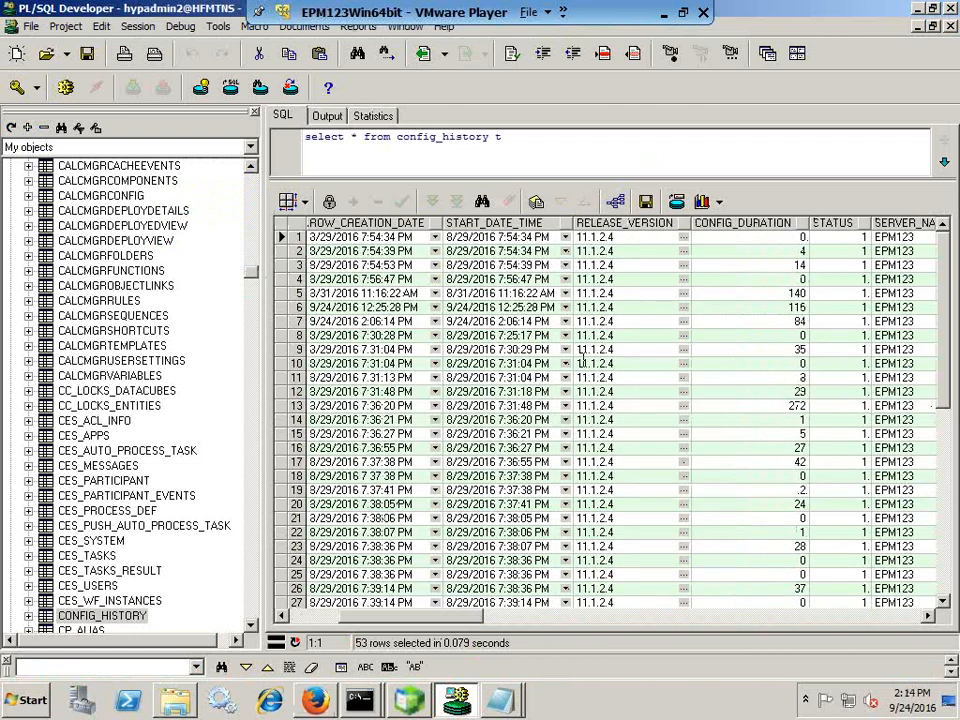
Sort the CONFIG_HISTORY rows by CONFIG_DURATION ascending and select the last row, the one with the longest duration
{"action": "left_click_drag", "start_coordinate": [478, 617], "coordinate": [522, 622]}
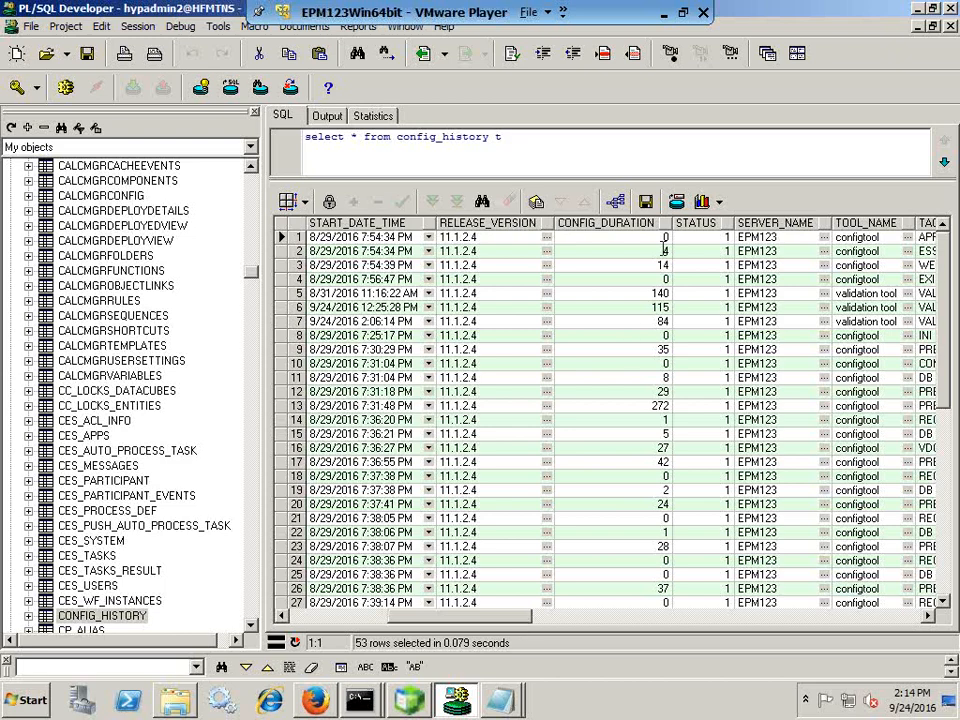
{"action": "left_click", "coordinate": [638, 223]}
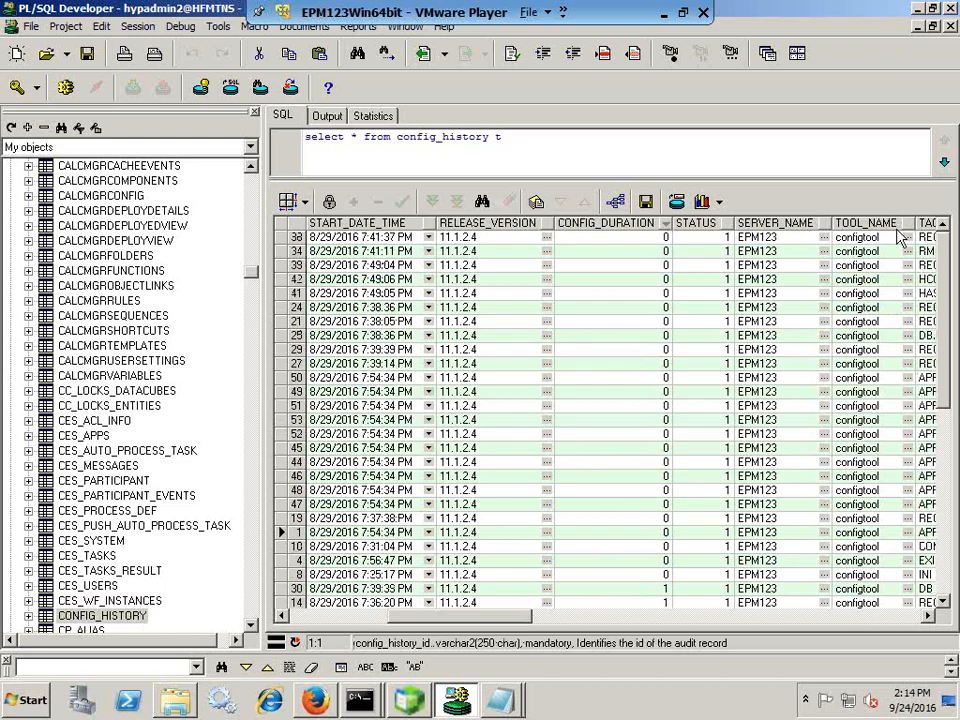
{"action": "left_click_drag", "start_coordinate": [944, 278], "coordinate": [956, 467]}
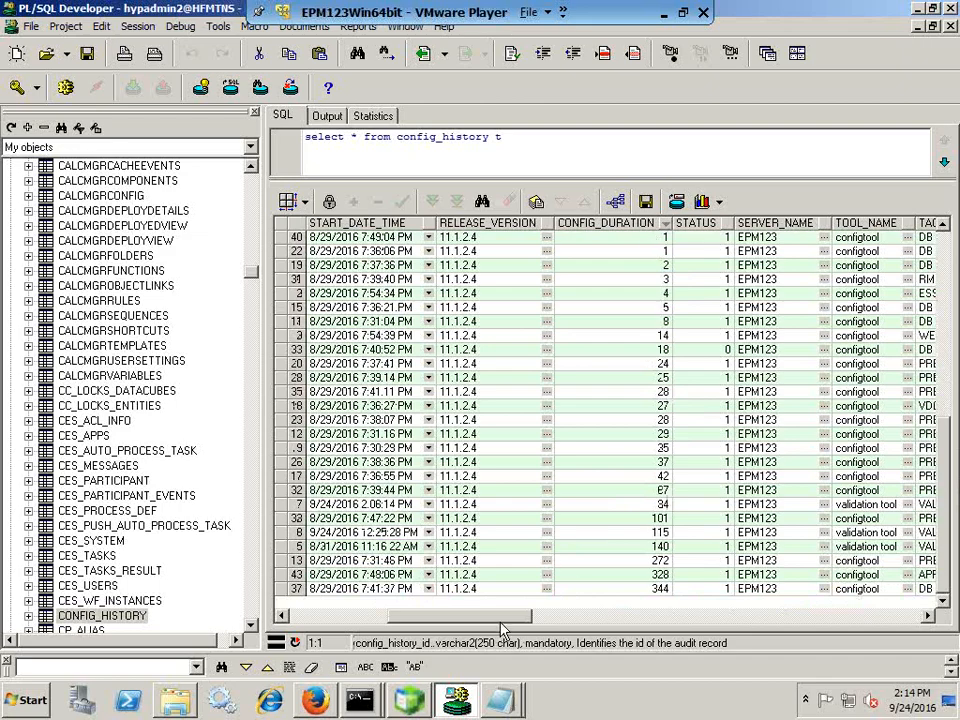
{"action": "left_click_drag", "start_coordinate": [497, 620], "coordinate": [401, 630]}
{"action": "left_click", "coordinate": [289, 590]}
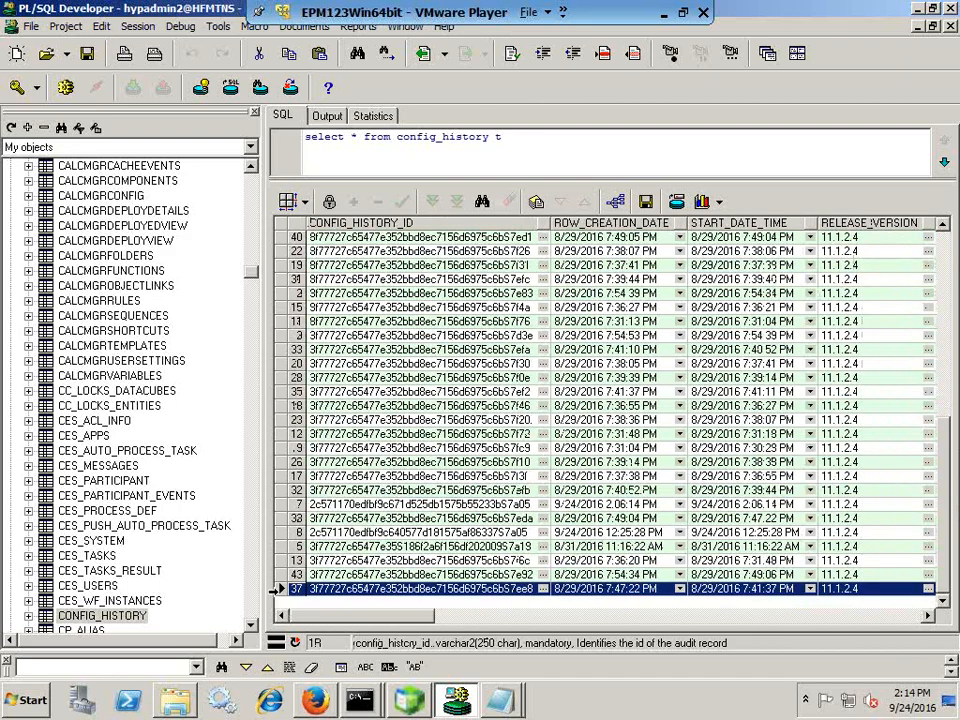
Examine the tool name, tag, action and component columns of the CONFIG_HISTORY rows, from the longest to the shortest durations
{"action": "left_click_drag", "start_coordinate": [307, 617], "coordinate": [646, 603]}
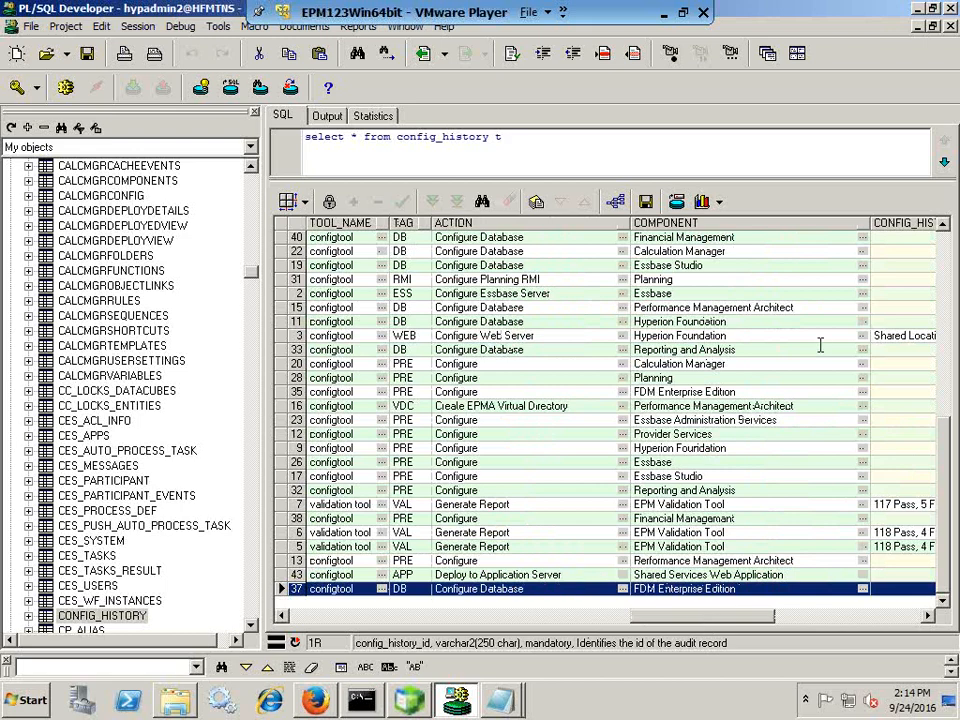
{"action": "left_click_drag", "start_coordinate": [957, 482], "coordinate": [955, 232]}
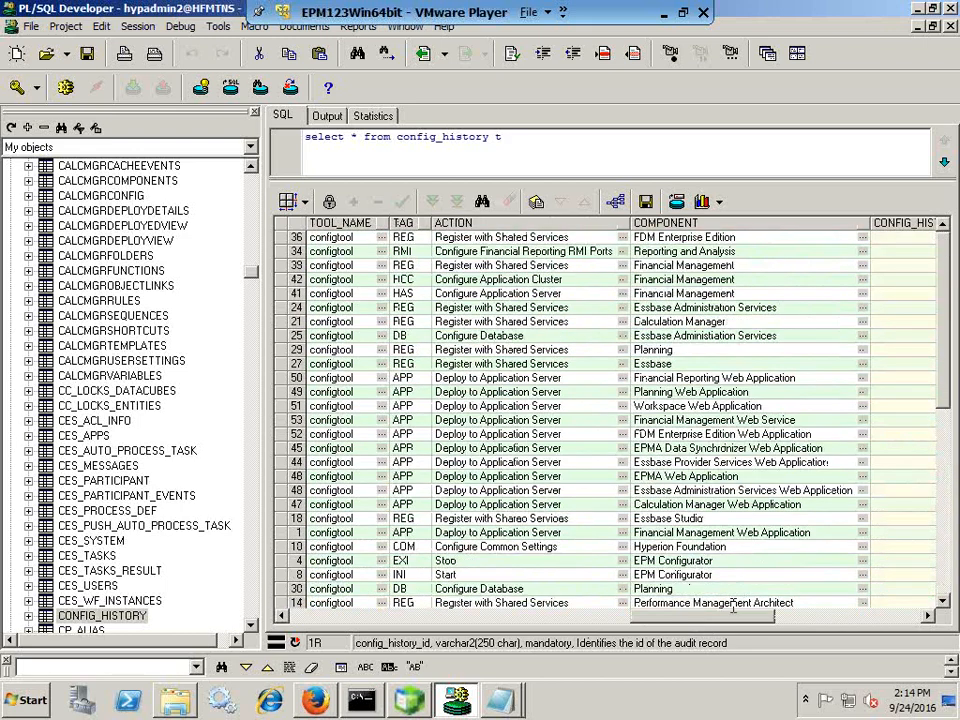
{"action": "left_click_drag", "start_coordinate": [733, 612], "coordinate": [566, 630]}
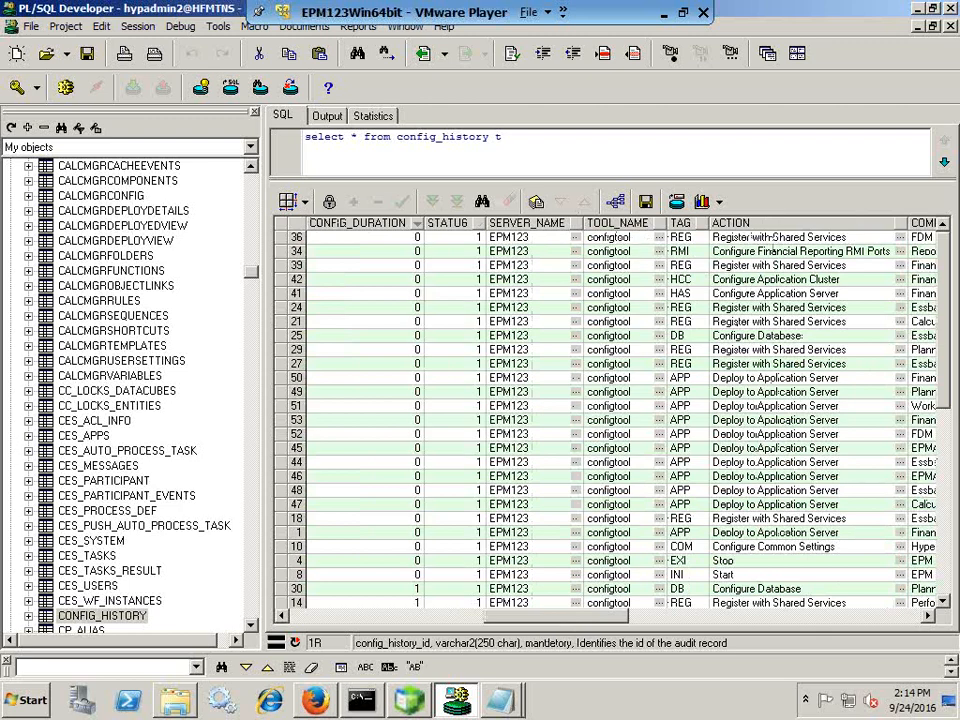
{"action": "left_click_drag", "start_coordinate": [722, 618], "coordinate": [757, 640]}
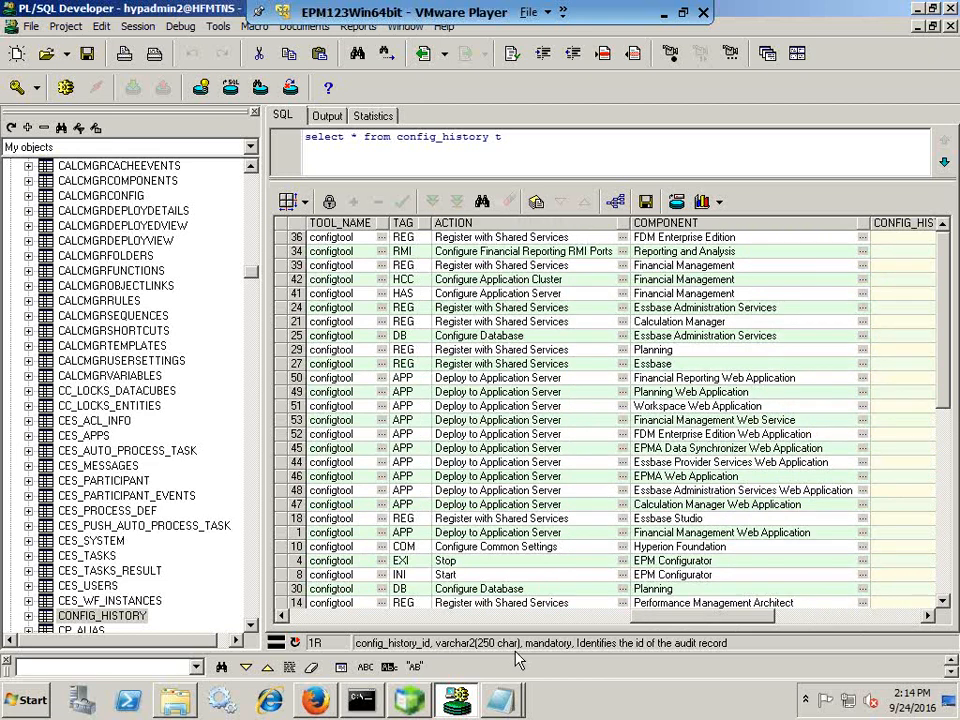
Minimize the current query window, maximize the other SQL window, and highlight the config_duration and component columns in its select statement
{"action": "left_click", "coordinate": [916, 30]}
{"action": "left_click", "coordinate": [765, 119]}
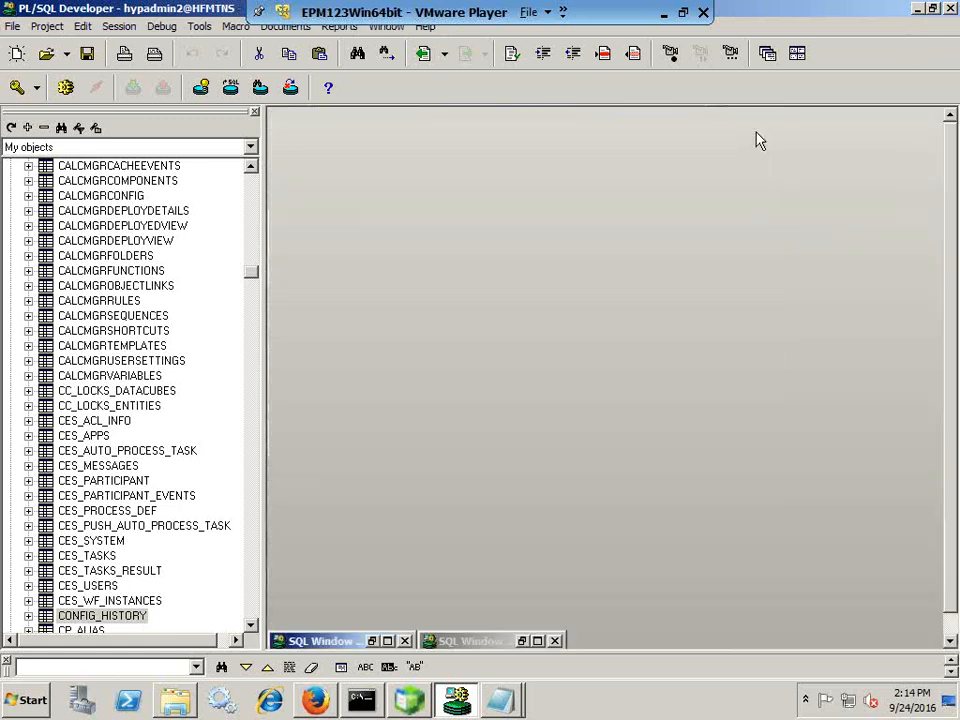
{"action": "left_click", "coordinate": [347, 642]}
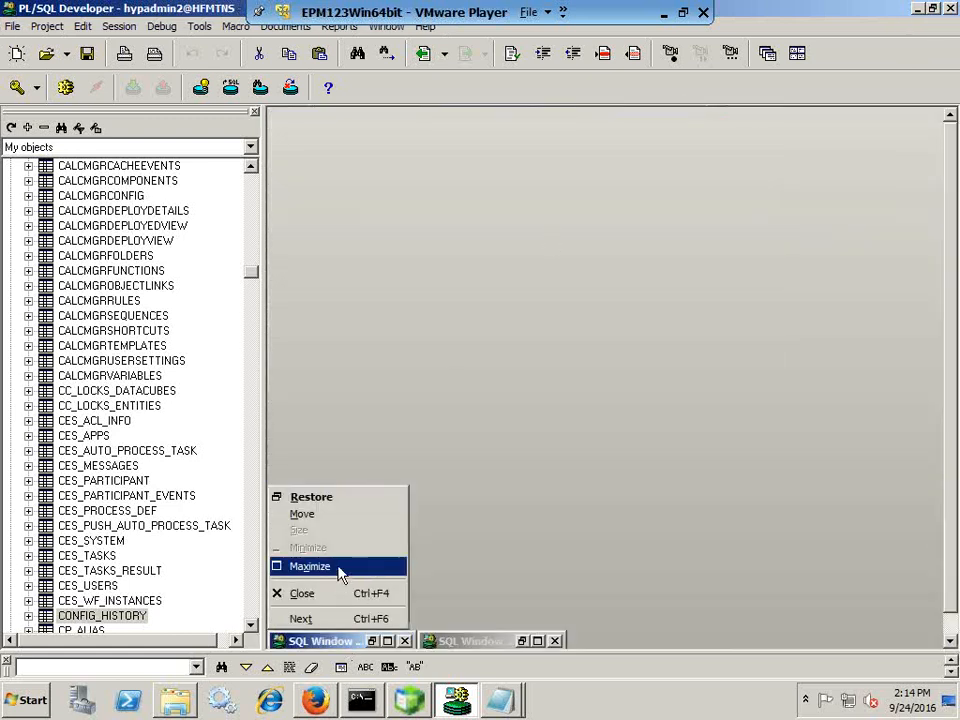
{"action": "left_click", "coordinate": [343, 568]}
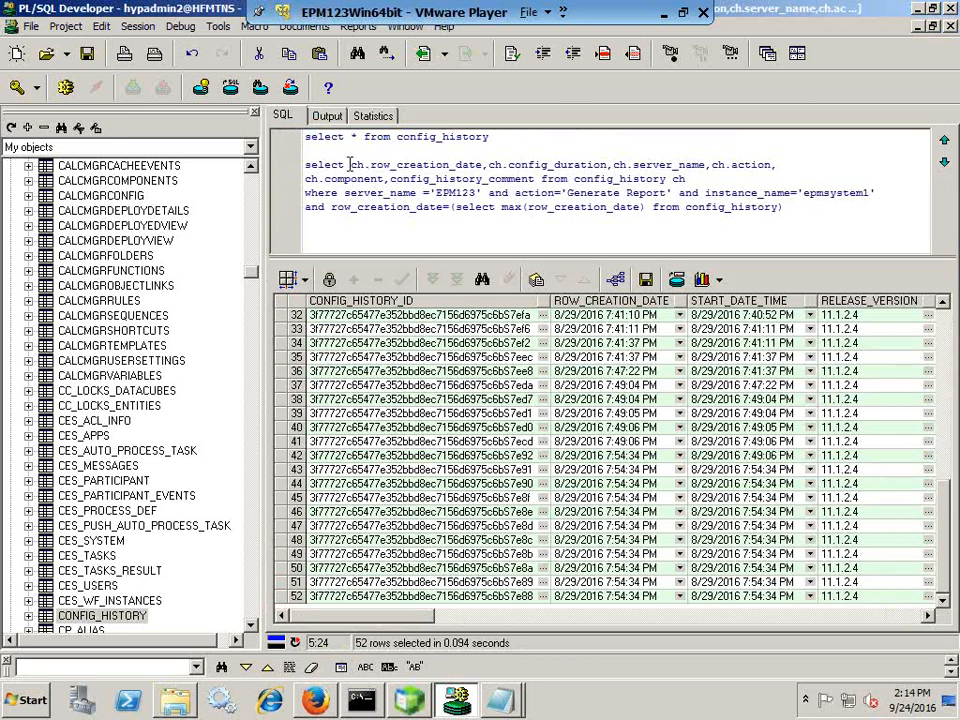
{"action": "left_click_drag", "start_coordinate": [349, 164], "coordinate": [609, 166]}
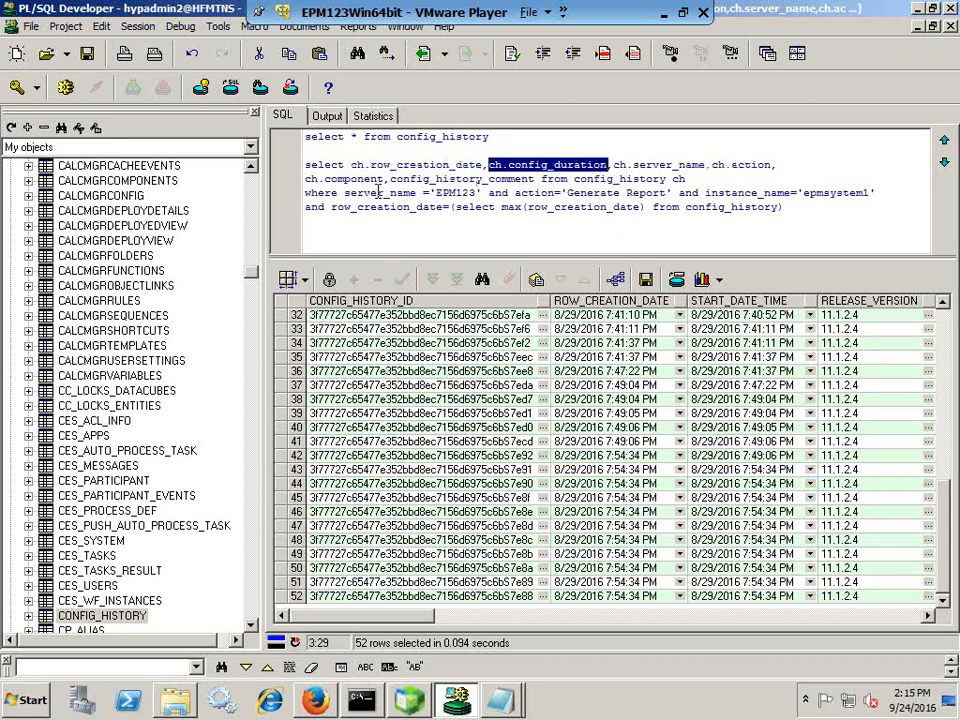
{"action": "left_click_drag", "start_coordinate": [385, 178], "coordinate": [306, 179]}
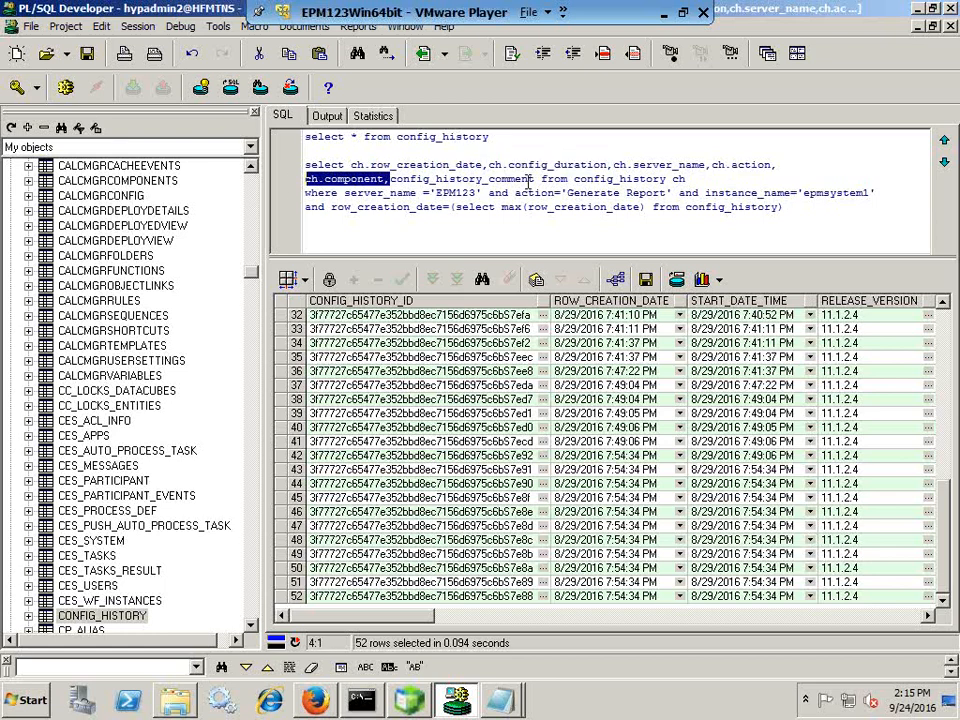
Check the EPM instance folders under user_projects in Windows Explorer, then return to PL/SQL Developer
{"action": "left_click", "coordinate": [176, 702]}
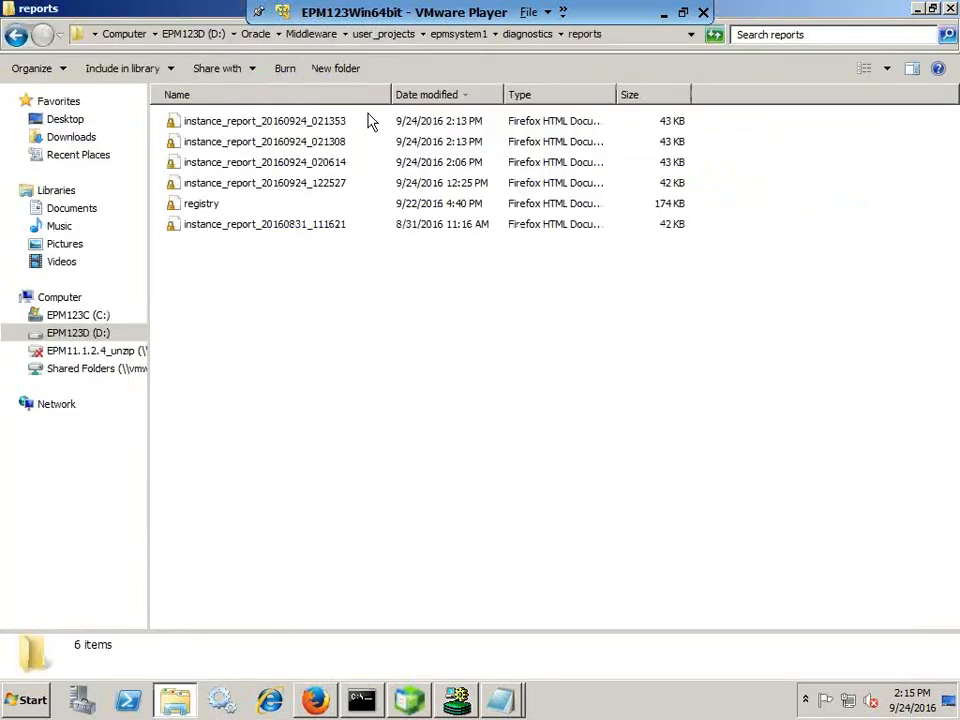
{"action": "left_click", "coordinate": [372, 36]}
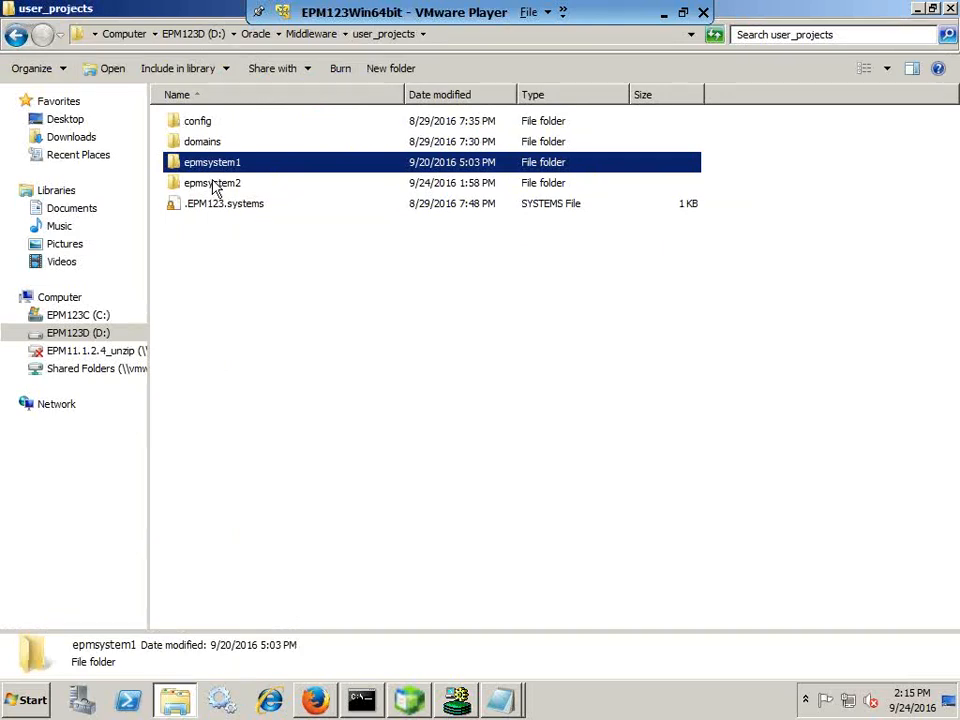
{"action": "left_click", "coordinate": [456, 700]}
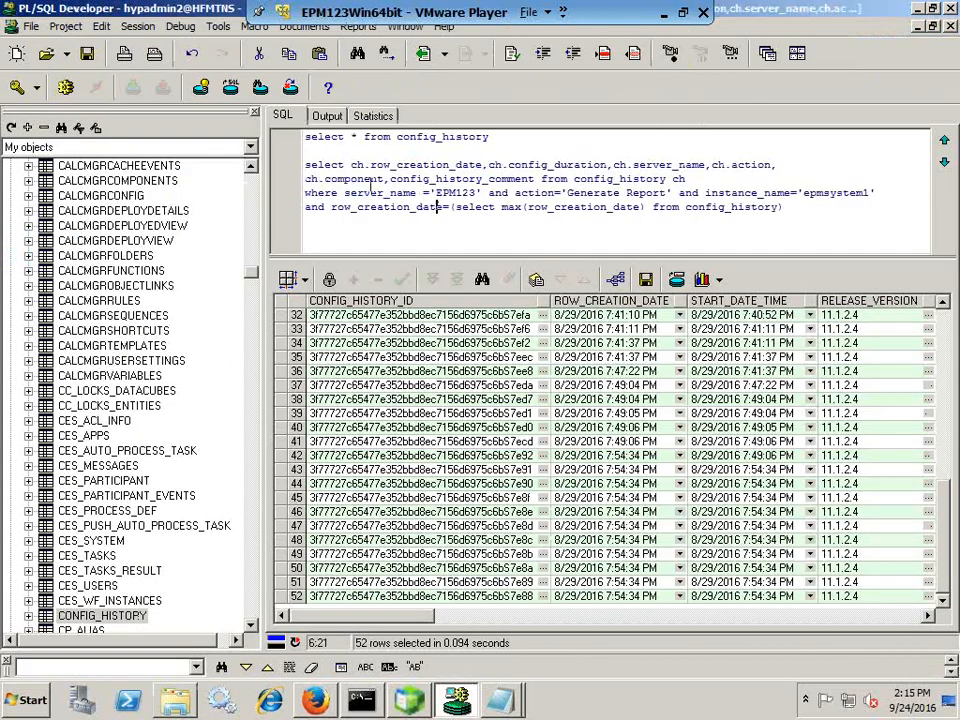
Review the rest of the filtered query, highlighting the comment column, the server_name = 'EPM123' condition and the action = 'Generate Report' condition
{"action": "left_click_drag", "start_coordinate": [484, 178], "coordinate": [410, 178]}
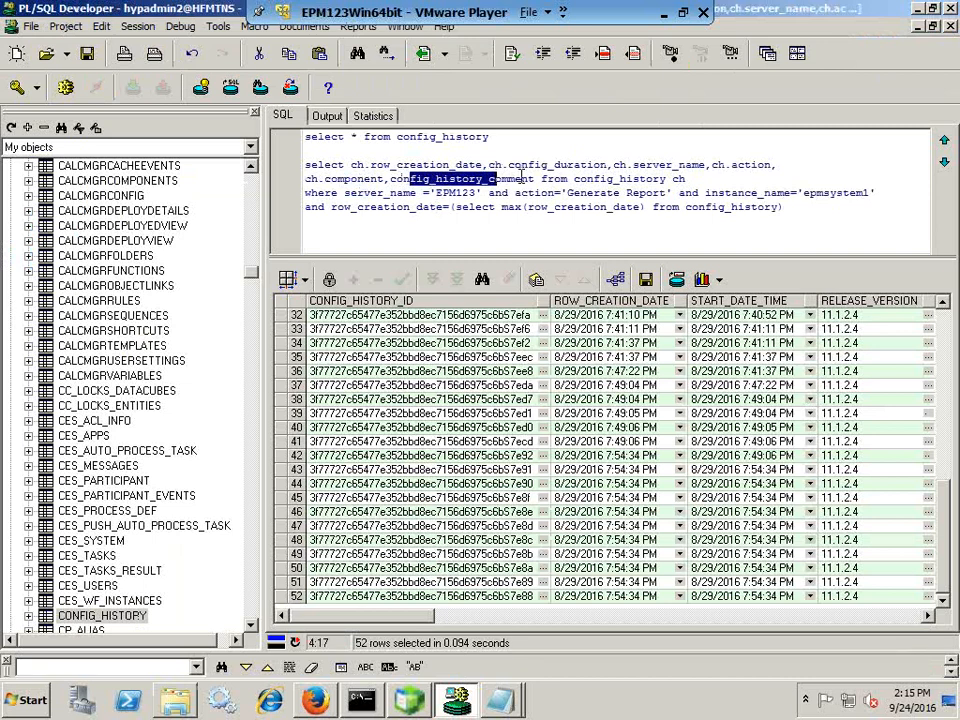
{"action": "left_click", "coordinate": [567, 178]}
{"action": "left_click", "coordinate": [660, 178]}
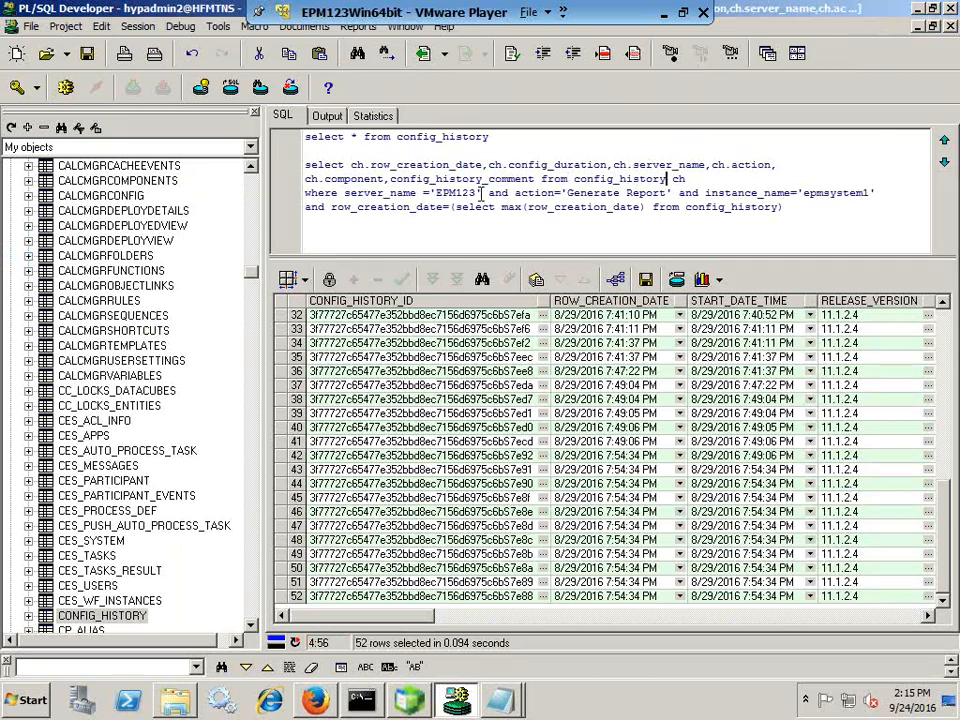
{"action": "left_click_drag", "start_coordinate": [476, 193], "coordinate": [347, 196]}
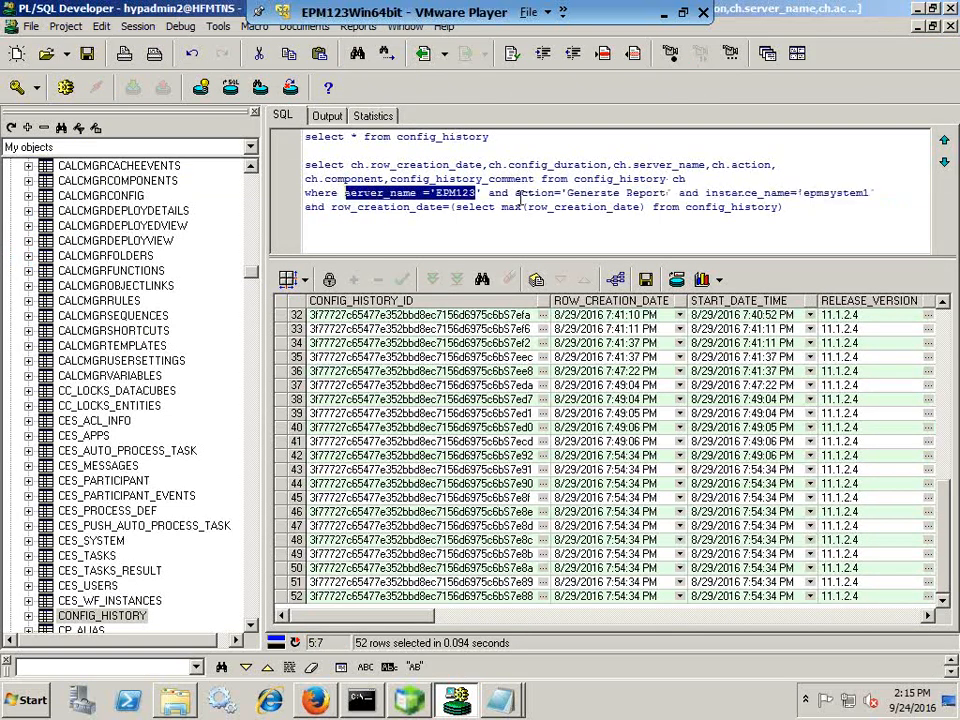
{"action": "left_click_drag", "start_coordinate": [515, 193], "coordinate": [673, 194]}
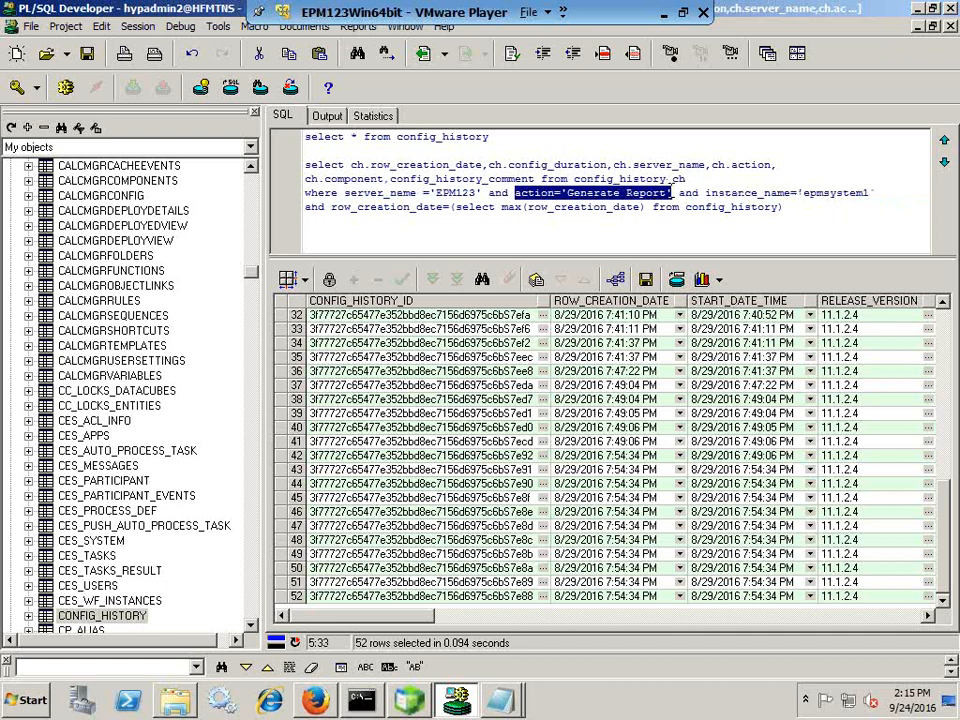
Restore down the filtered query window, maximize the full CONFIG_HISTORY query, sort it by ACTION and locate the Generate Report rows
{"action": "left_click", "coordinate": [932, 27]}
{"action": "left_click_drag", "start_coordinate": [440, 137], "coordinate": [557, 133]}
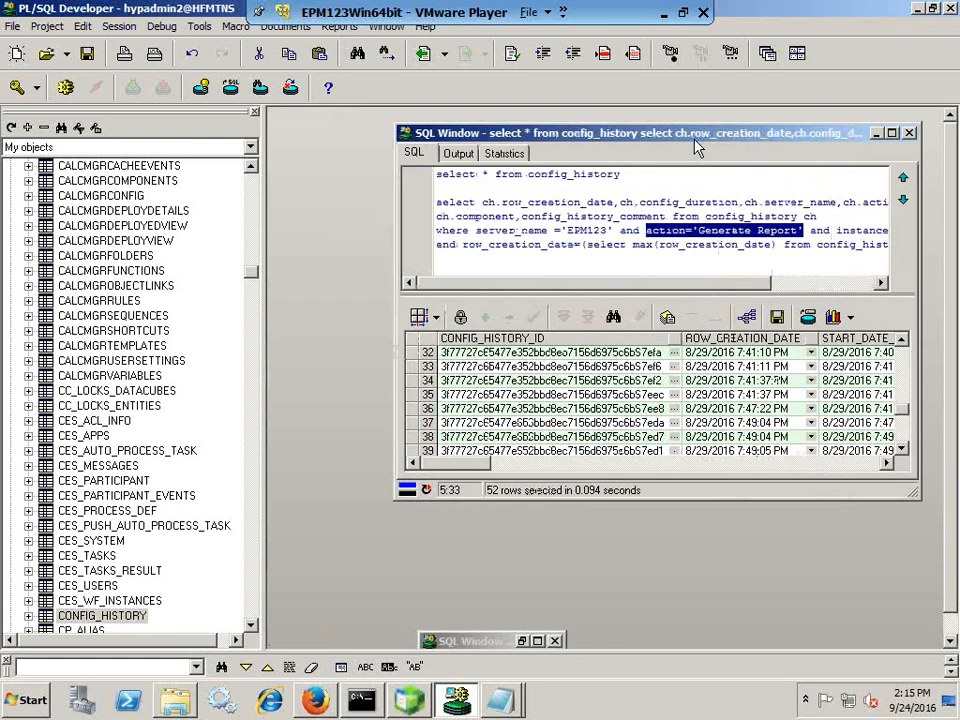
{"action": "left_click", "coordinate": [537, 640]}
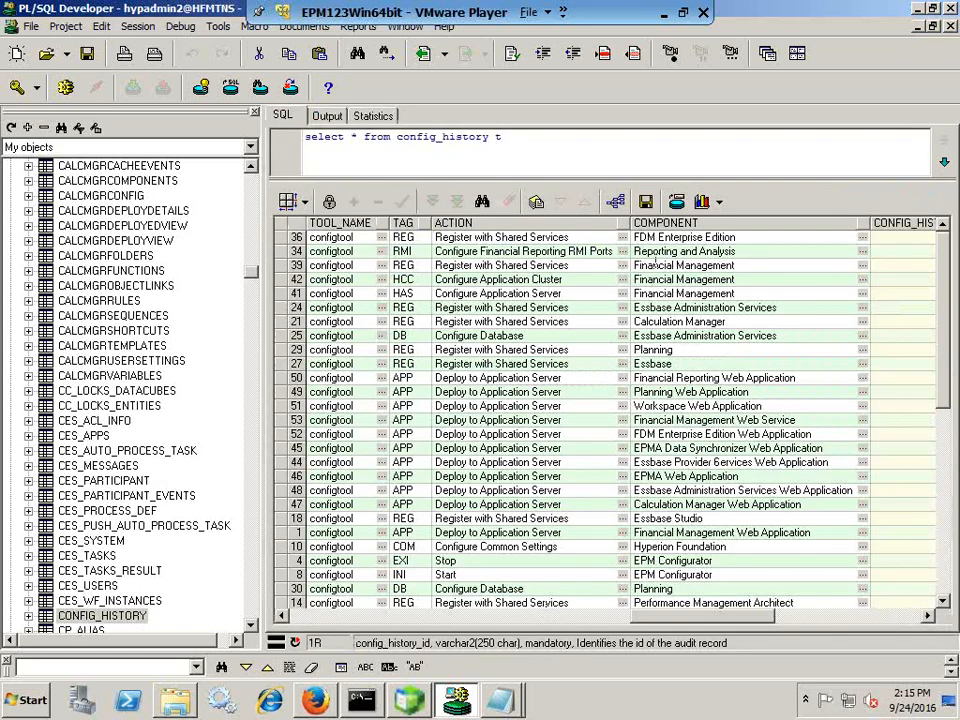
{"action": "left_click", "coordinate": [622, 224]}
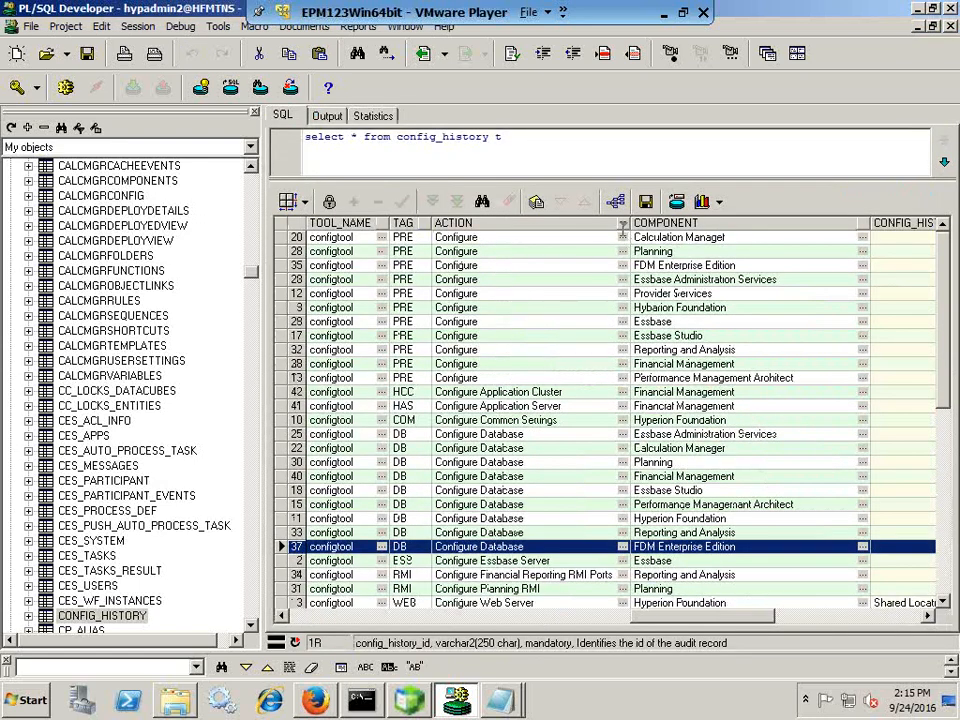
{"action": "left_click_drag", "start_coordinate": [947, 311], "coordinate": [949, 512]}
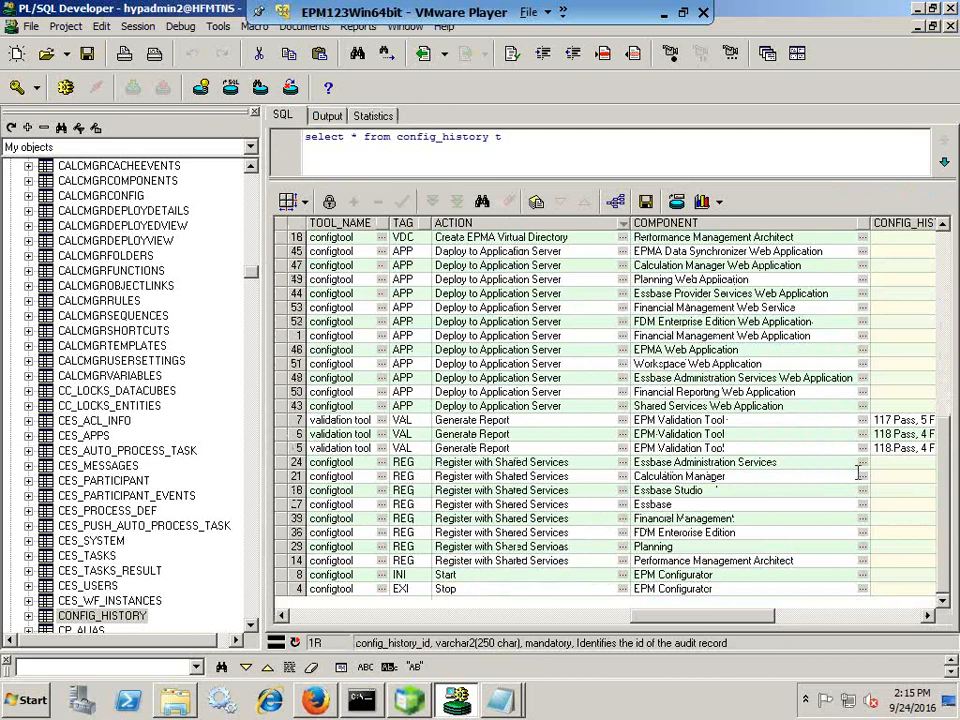
{"action": "left_click", "coordinate": [437, 421]}
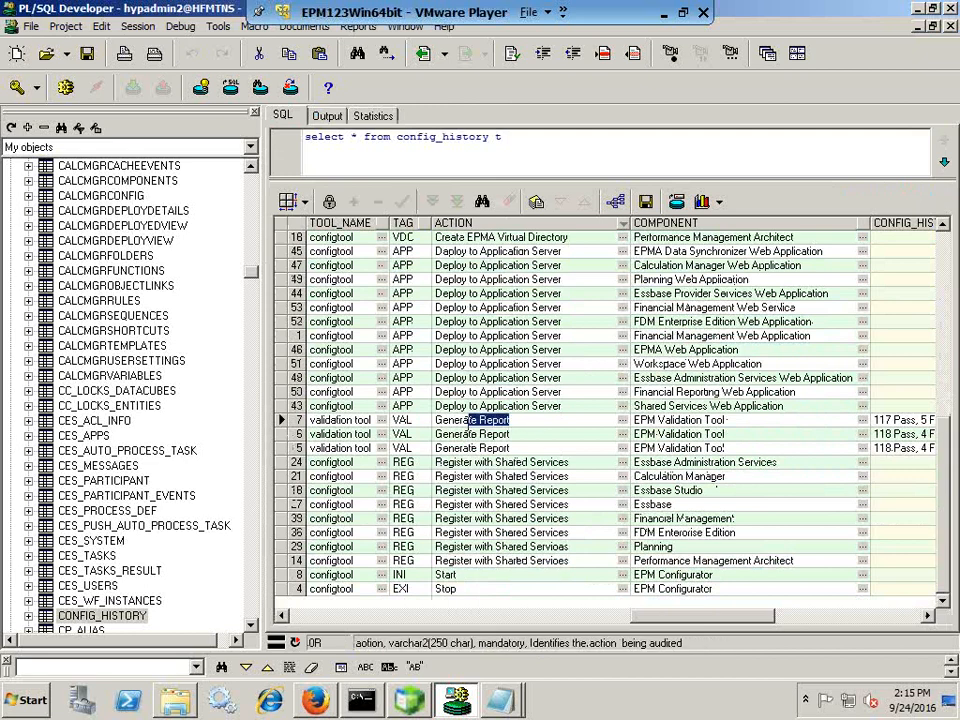
Select the statement "select * from config_history t" and execute it again to refresh the results
{"action": "key", "text": "F8"}
{"action": "left_click_drag", "start_coordinate": [524, 143], "coordinate": [305, 138]}
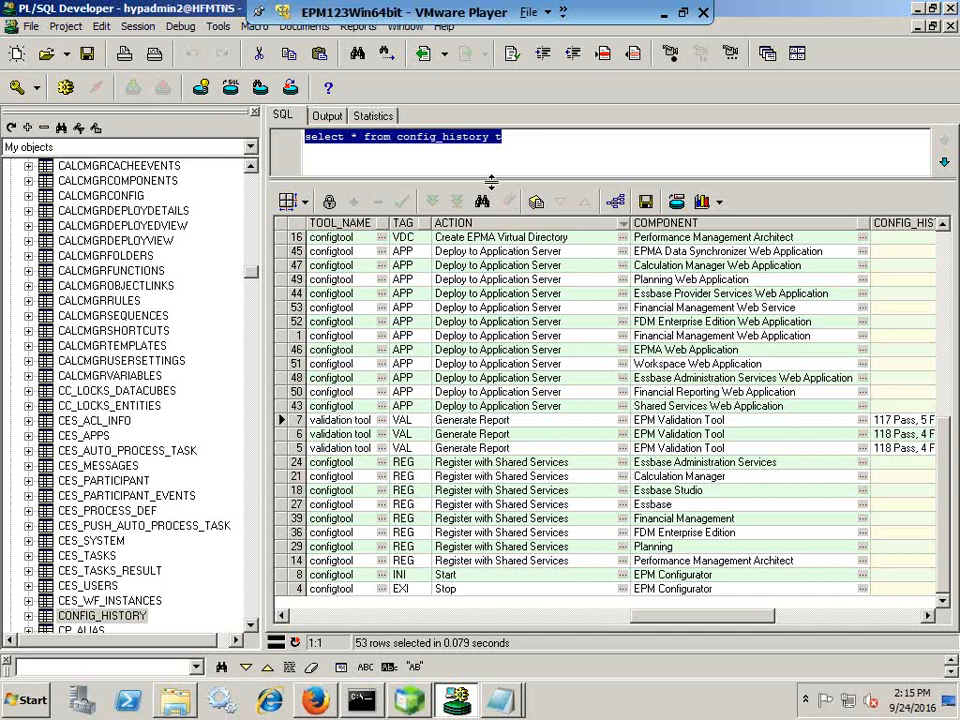
{"action": "left_click", "coordinate": [65, 87]}
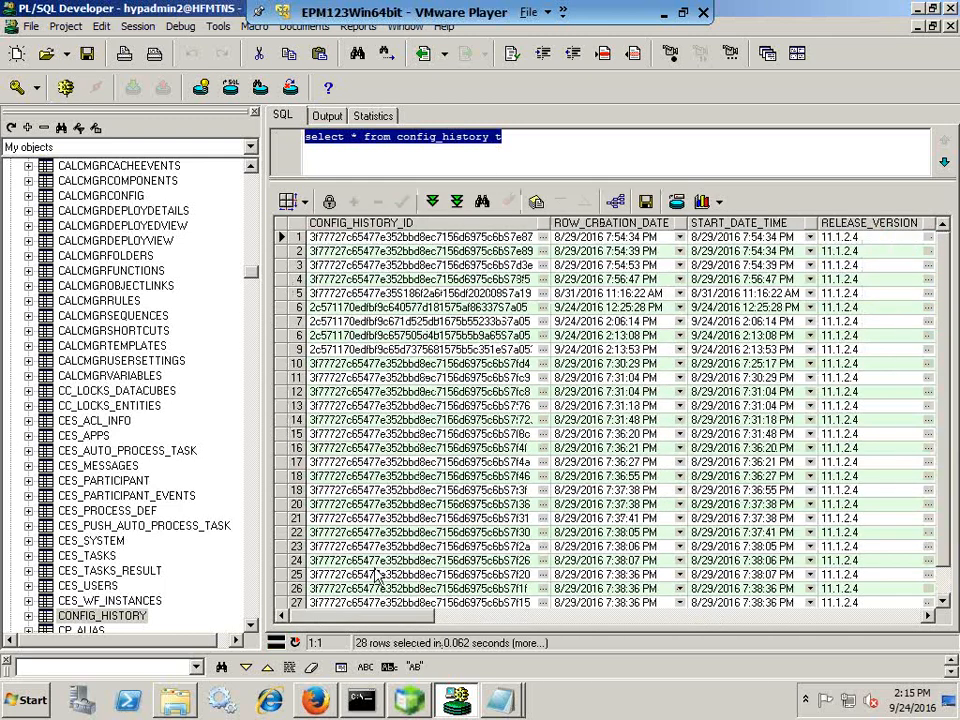
Examine the durations, tool names and actions of the validation tool's Generate Report rows in the refreshed results
{"action": "left_click_drag", "start_coordinate": [351, 624], "coordinate": [548, 629]}
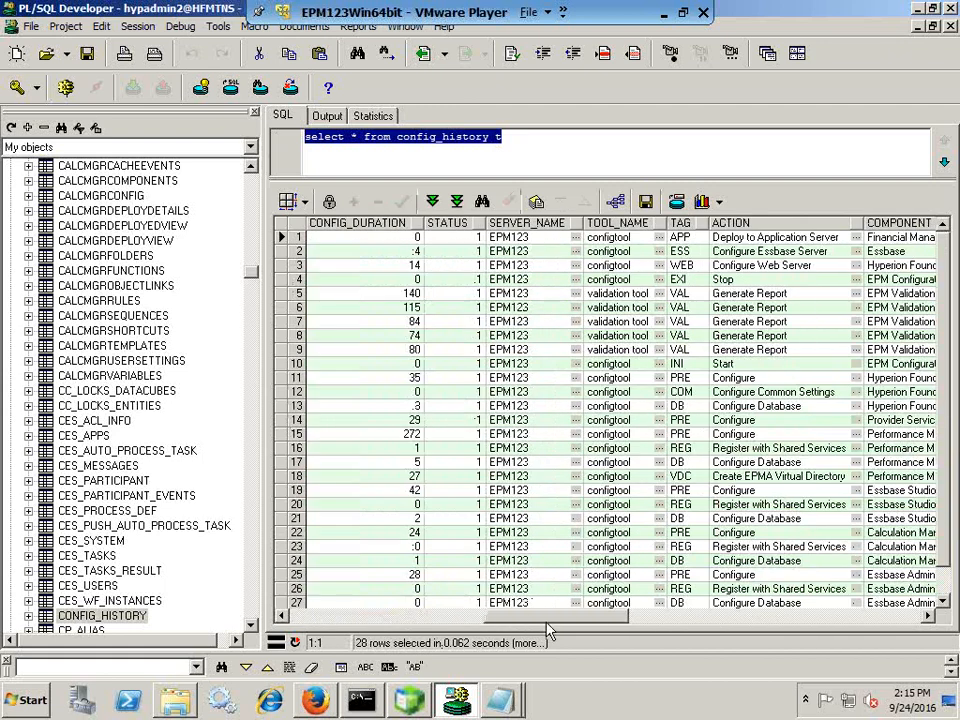
{"action": "left_click", "coordinate": [629, 321]}
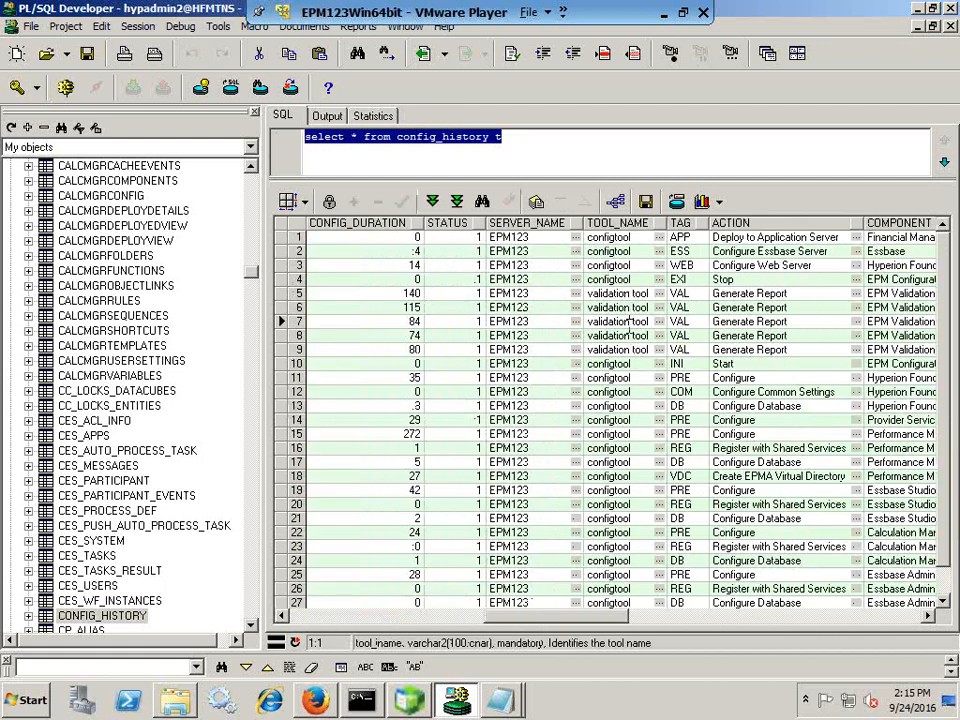
{"action": "scroll", "coordinate": [945, 386], "scroll_direction": "down", "scroll_amount": 1}
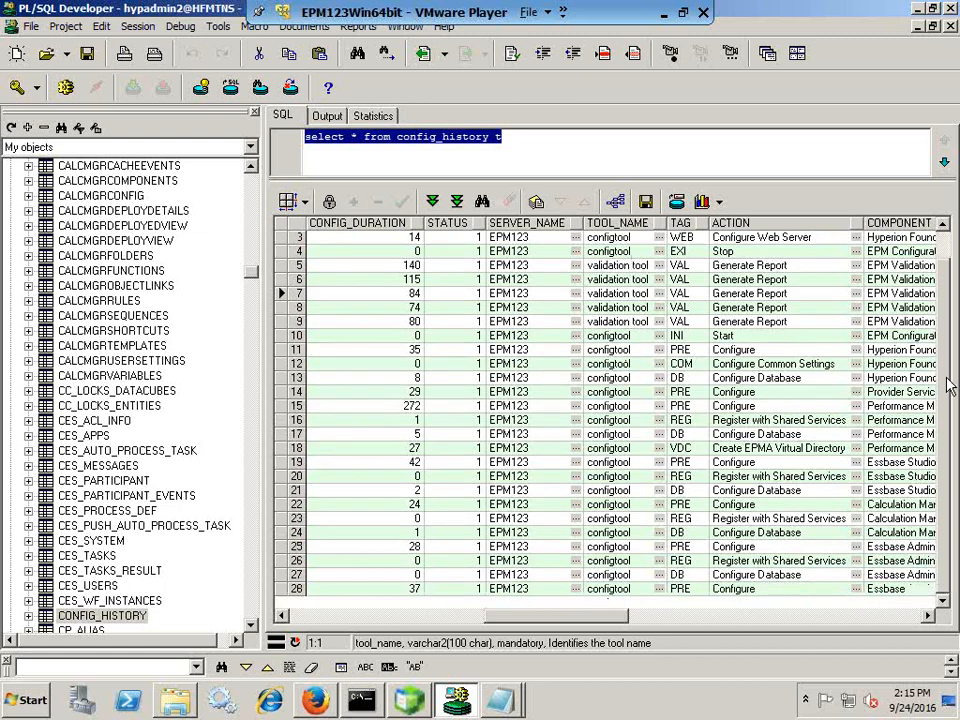
{"action": "scroll", "coordinate": [945, 390], "scroll_direction": "up", "scroll_amount": 1}
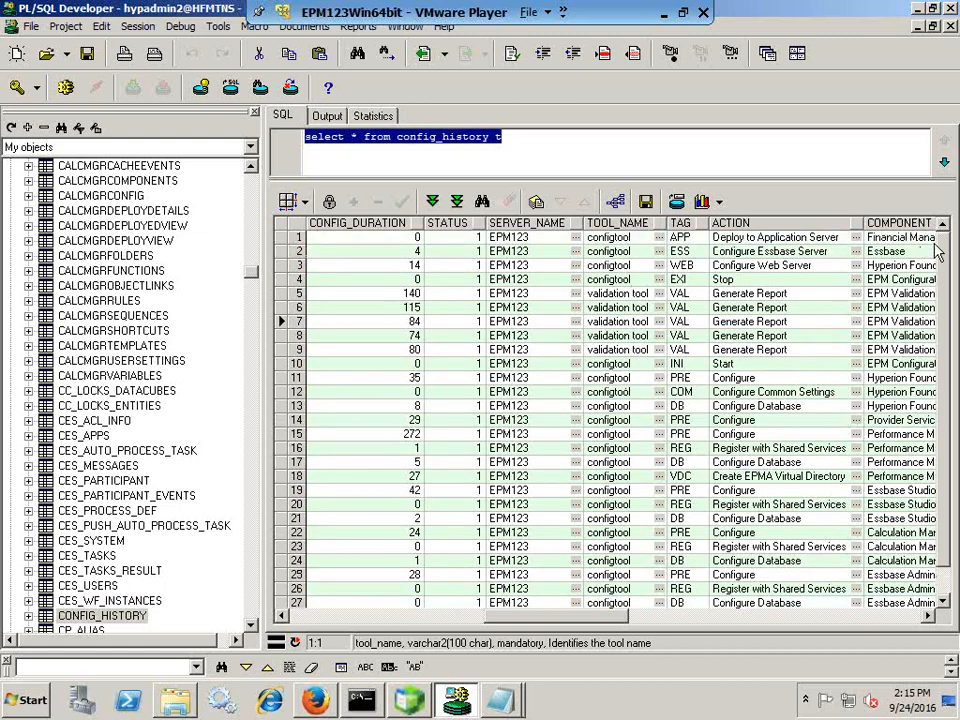
{"action": "left_click", "coordinate": [797, 348]}
{"action": "left_click", "coordinate": [792, 294]}
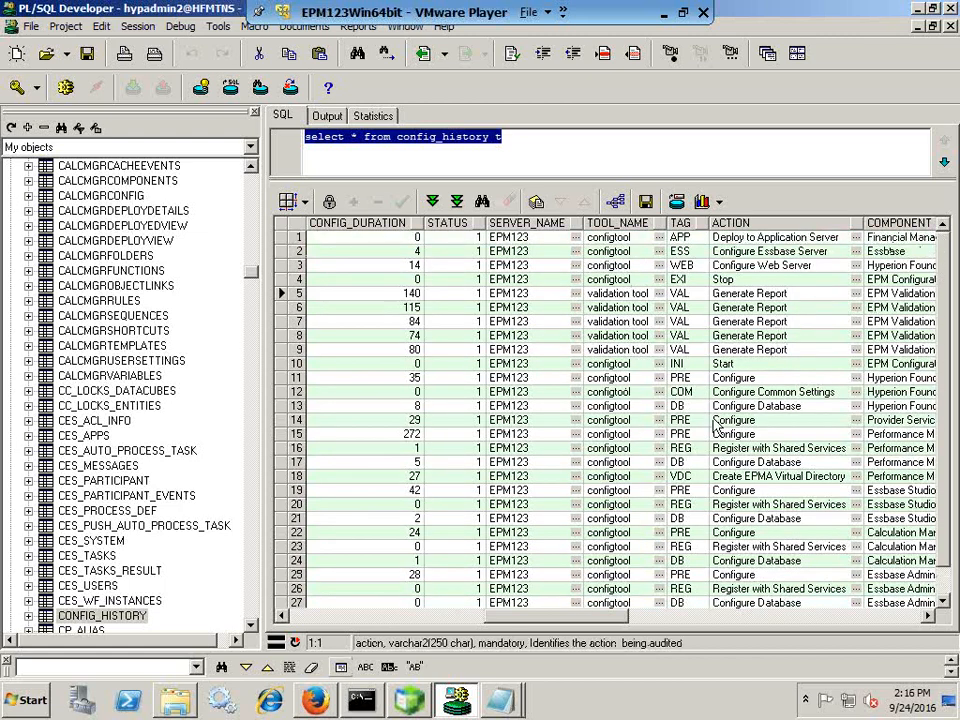
Switch to Windows Explorer and open the reports folder inside the diagnostics folder of epmsystem1
{"action": "left_click", "coordinate": [174, 700]}
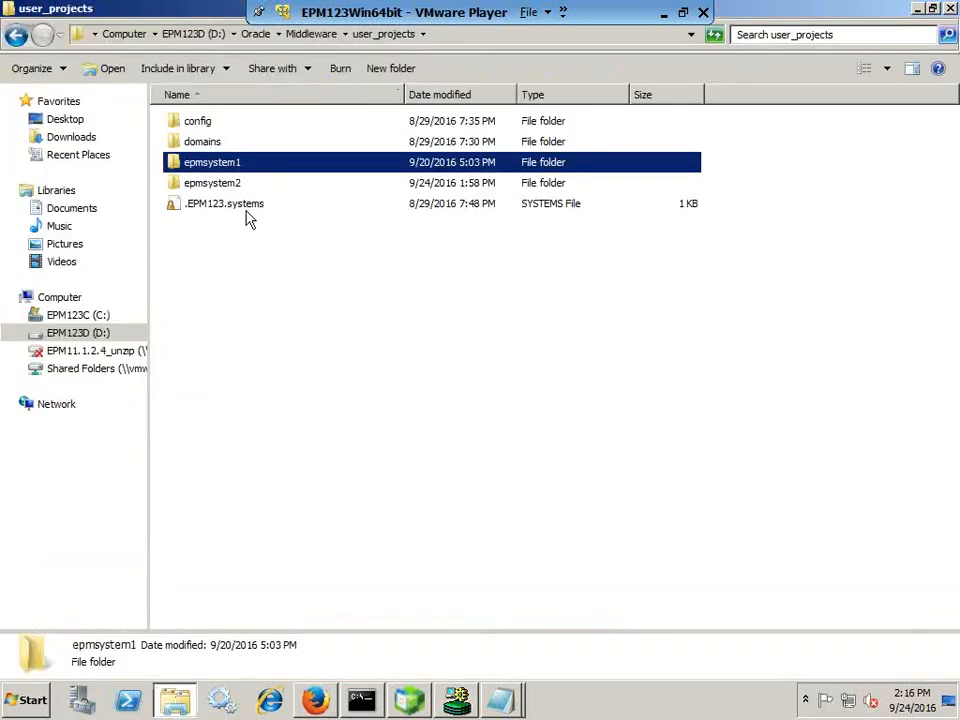
{"action": "double_click", "coordinate": [236, 168]}
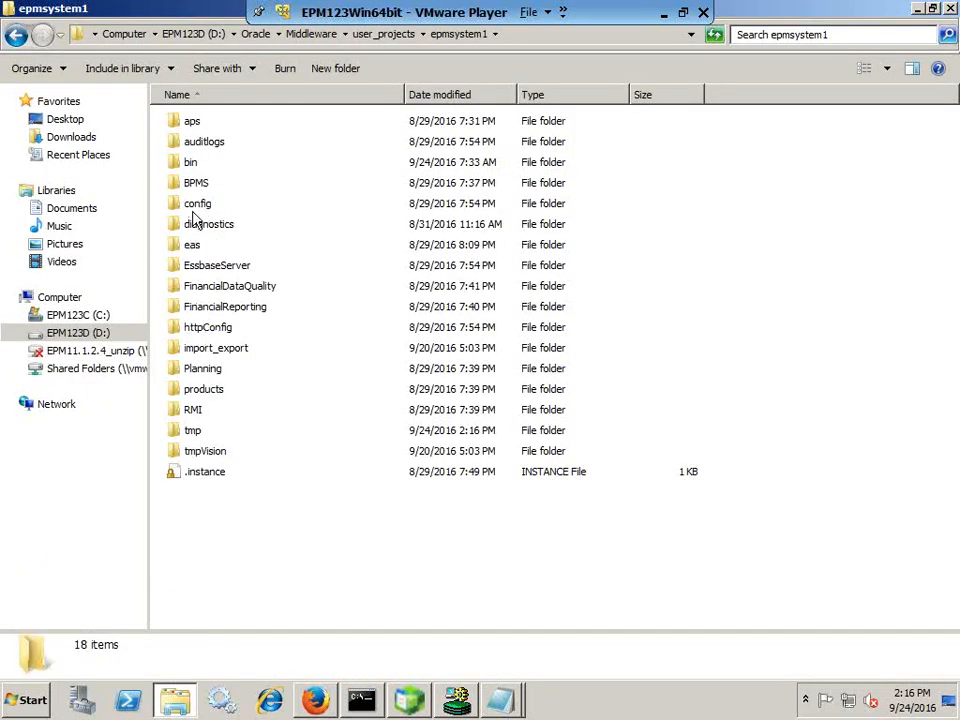
{"action": "double_click", "coordinate": [200, 226]}
{"action": "double_click", "coordinate": [201, 150]}
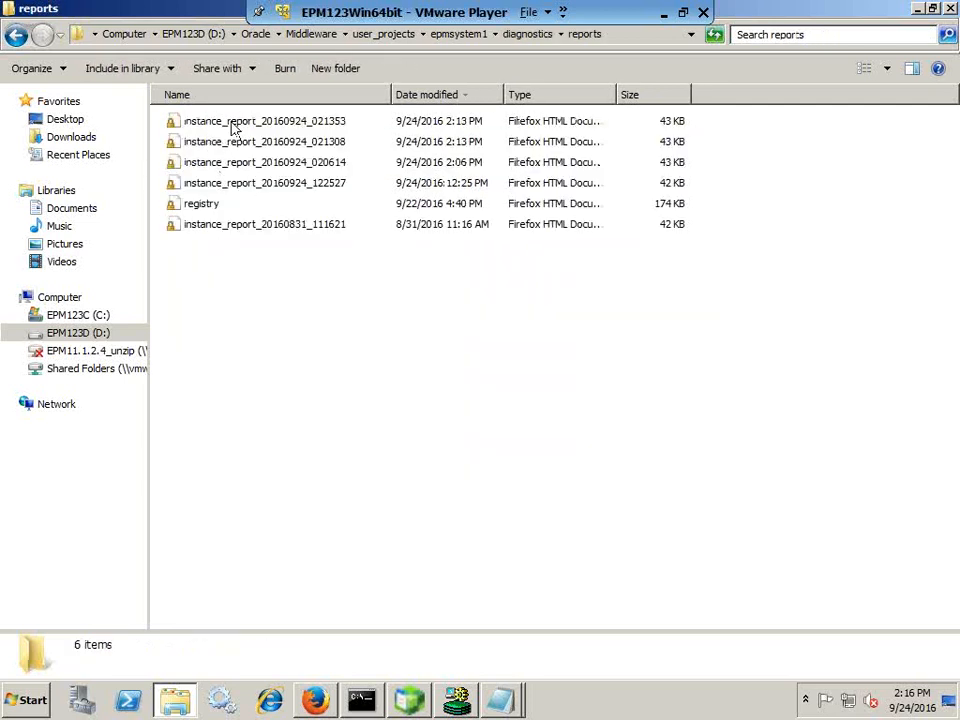
Switch back to PL/SQL Developer, minimize the full CONFIG_HISTORY query and maximize the SQL window containing the Generate Report filter
{"action": "left_click", "coordinate": [918, 8]}
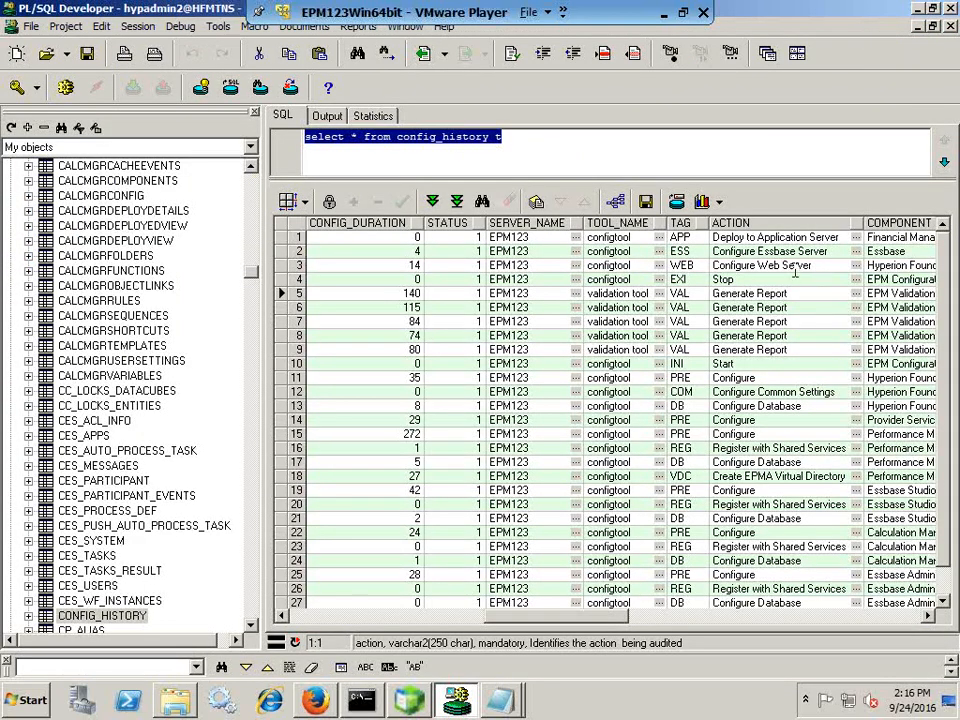
{"action": "left_click", "coordinate": [918, 27]}
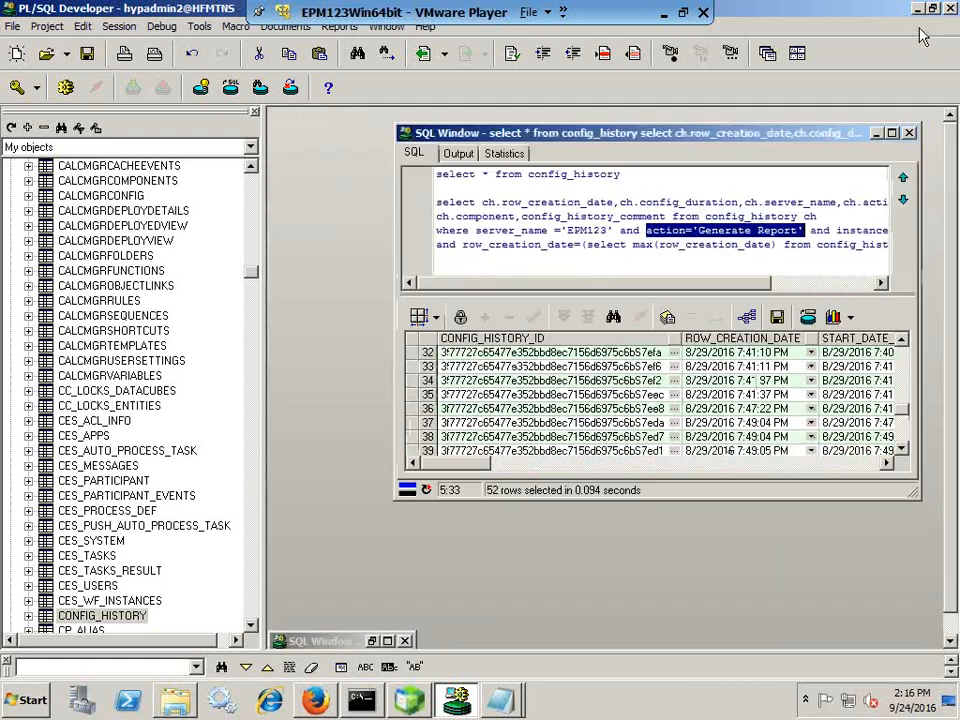
{"action": "double_click", "coordinate": [735, 133]}
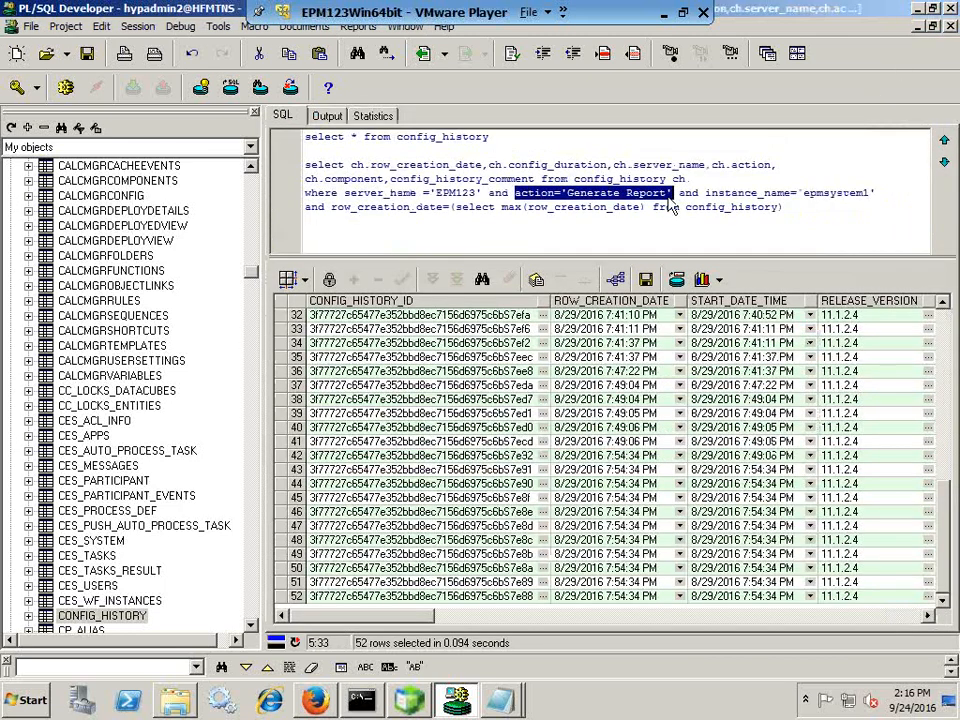
Execute the filtered CONFIG_HISTORY query for EPM123, Generate Report and epmsystem1, leaving out the latest row_creation_date condition
{"action": "left_click", "coordinate": [629, 207]}
{"action": "left_click_drag", "start_coordinate": [562, 193], "coordinate": [680, 193]}
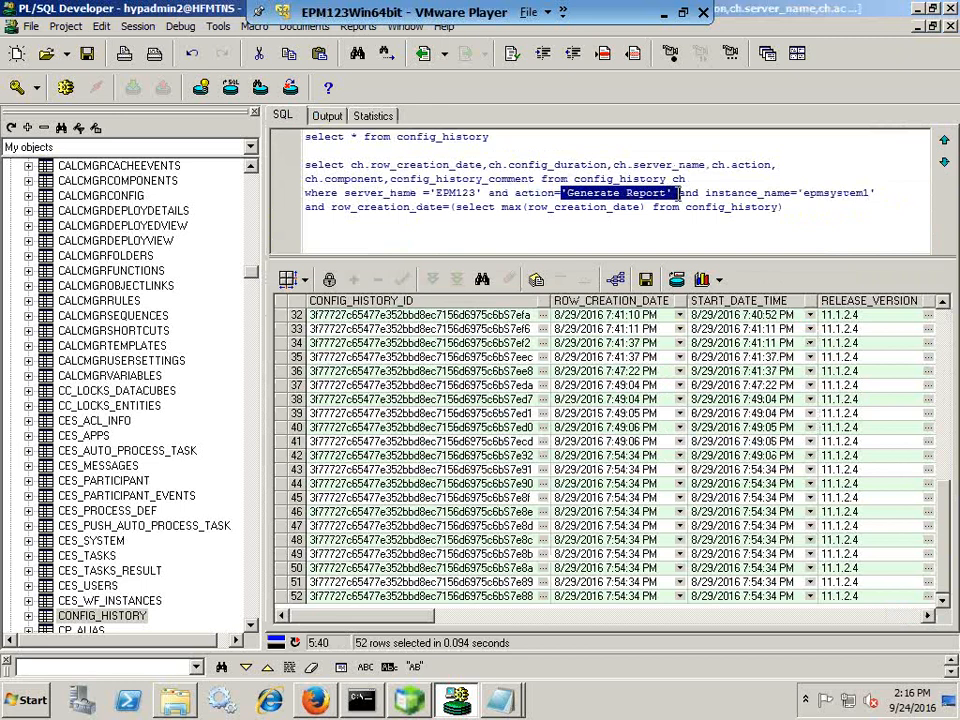
{"action": "left_click_drag", "start_coordinate": [875, 192], "coordinate": [708, 194]}
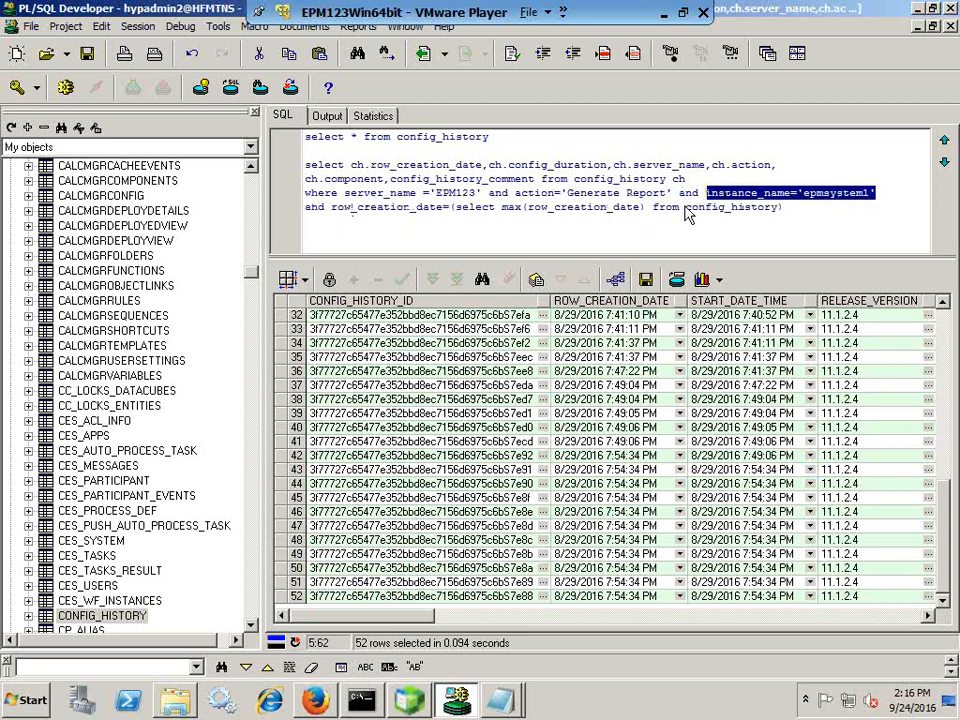
{"action": "left_click", "coordinate": [766, 193]}
{"action": "left_click_drag", "start_coordinate": [883, 192], "coordinate": [286, 170]}
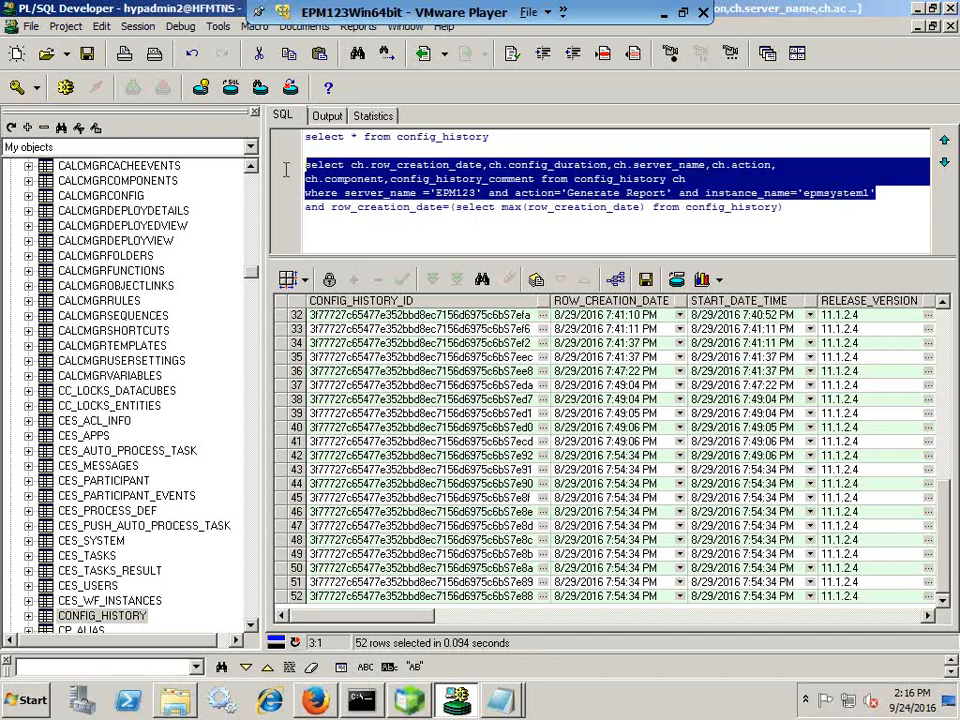
{"action": "left_click", "coordinate": [65, 87]}
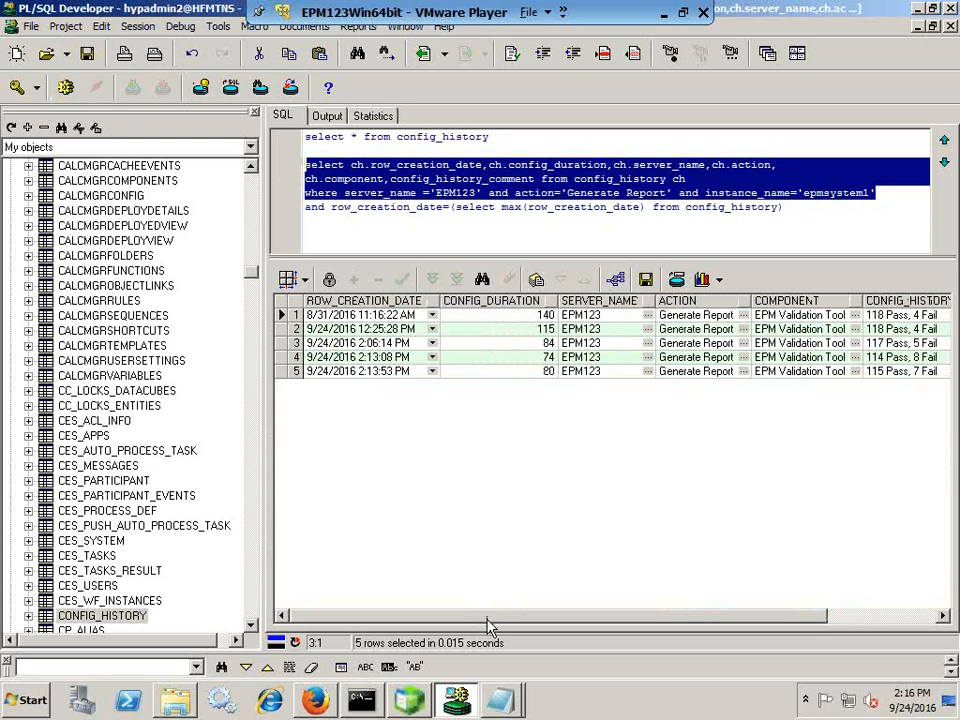
Examine the creation dates and pass/fail comments of the Generate Report rows, including the third and fifth rows
{"action": "left_click_drag", "start_coordinate": [490, 626], "coordinate": [596, 630]}
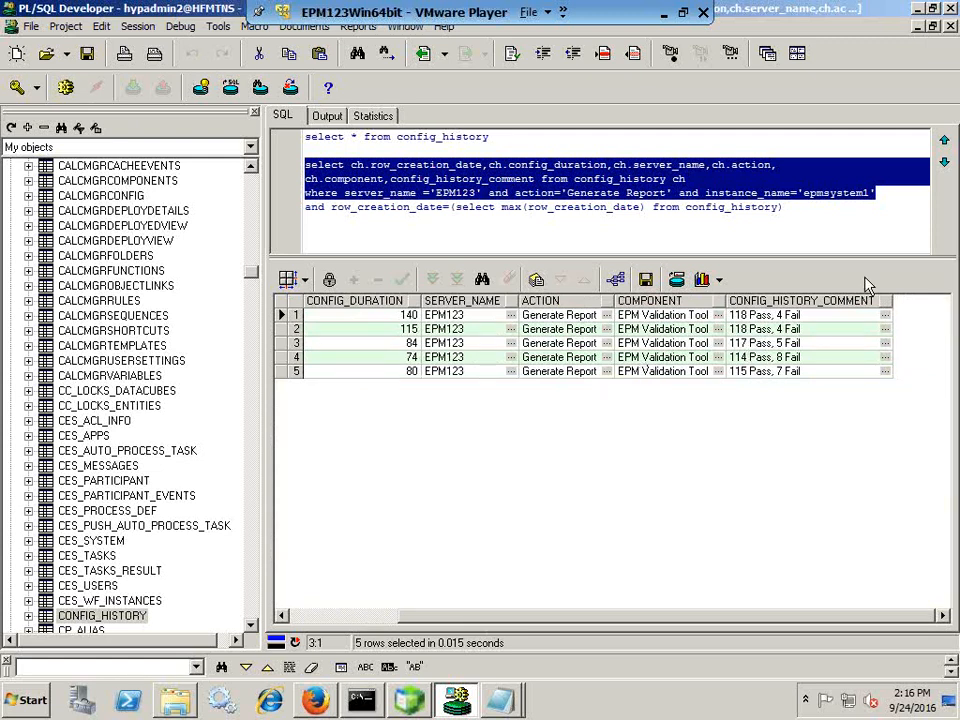
{"action": "left_click", "coordinate": [285, 343]}
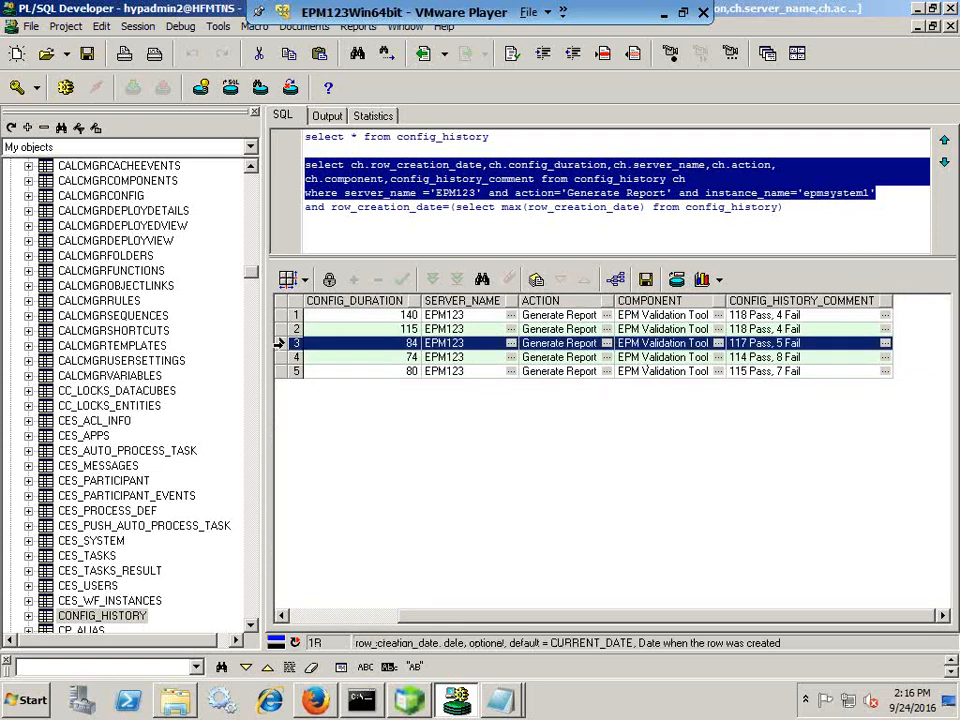
{"action": "left_click_drag", "start_coordinate": [534, 630], "coordinate": [424, 632]}
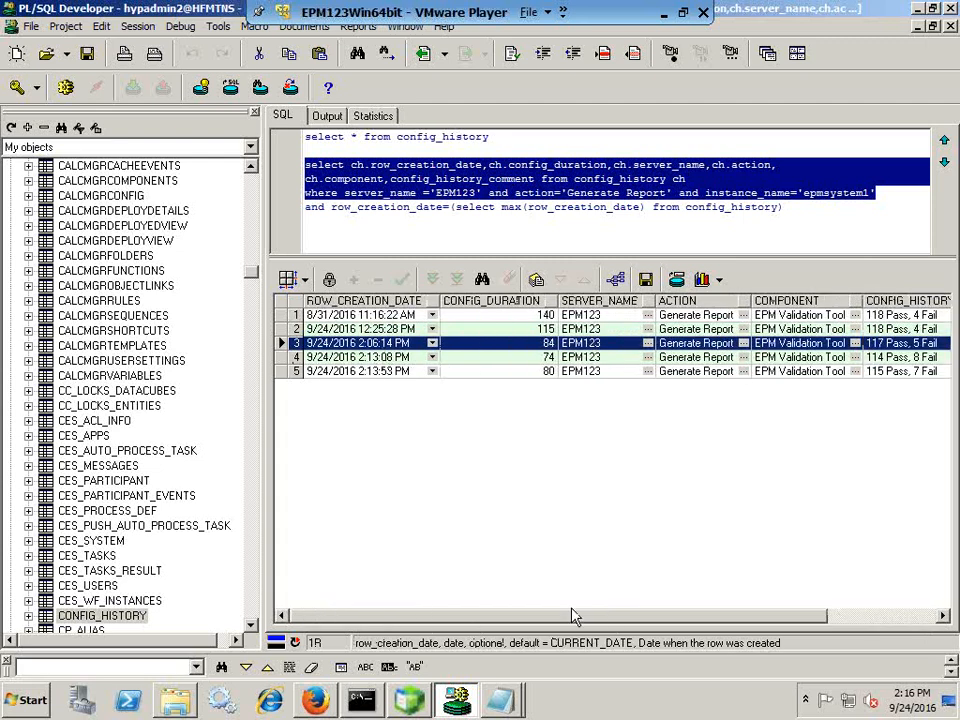
{"action": "left_click", "coordinate": [759, 617]}
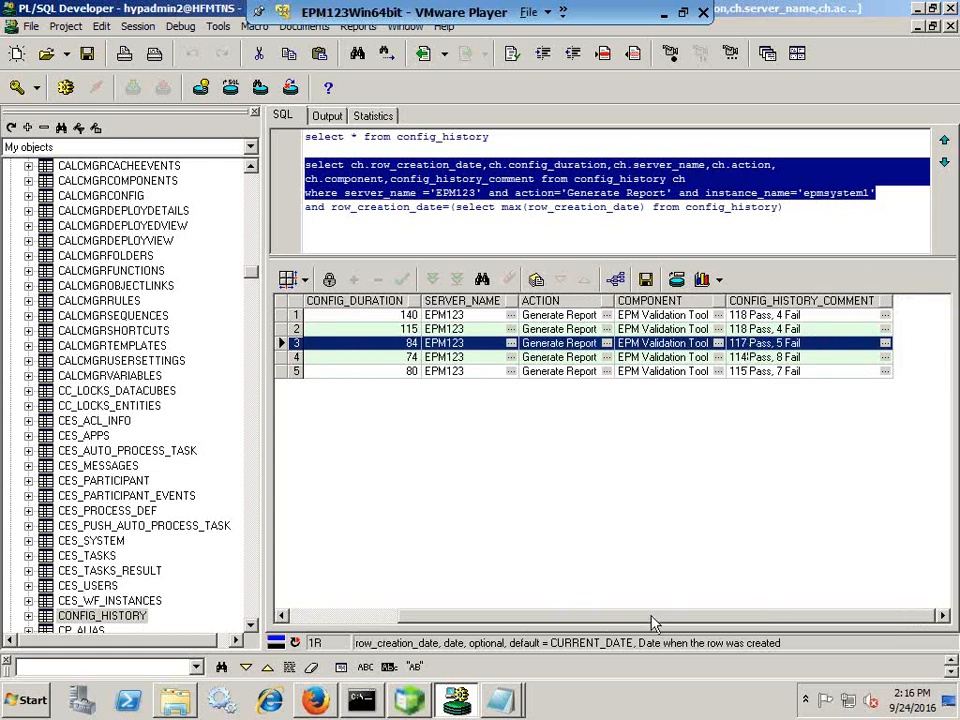
{"action": "left_click_drag", "start_coordinate": [617, 632], "coordinate": [443, 632]}
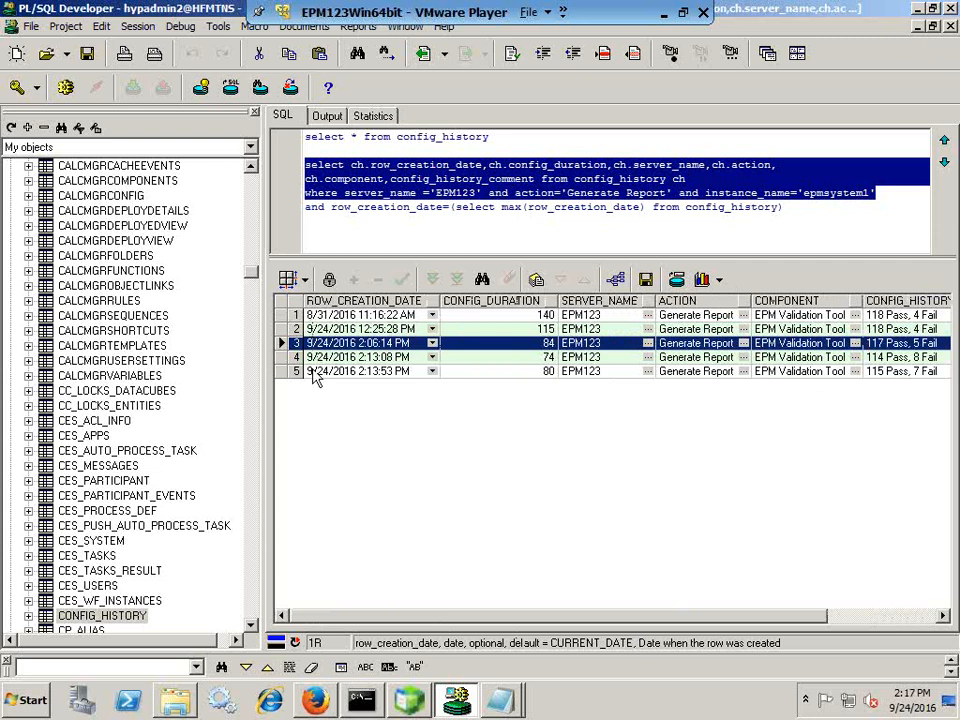
{"action": "left_click", "coordinate": [305, 372]}
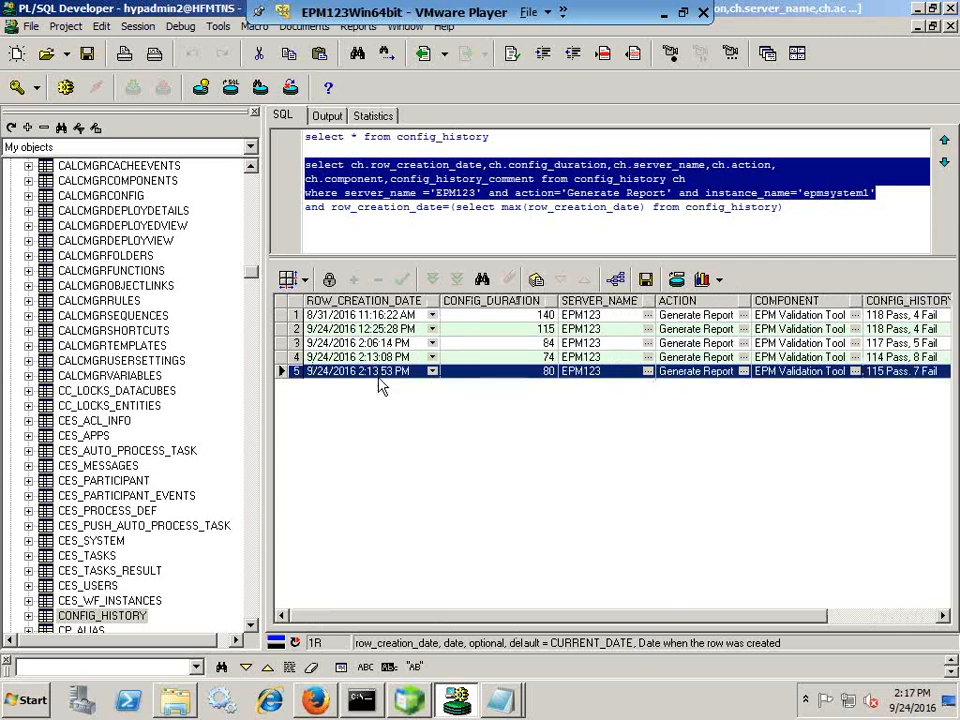
{"action": "left_click_drag", "start_coordinate": [514, 617], "coordinate": [829, 622]}
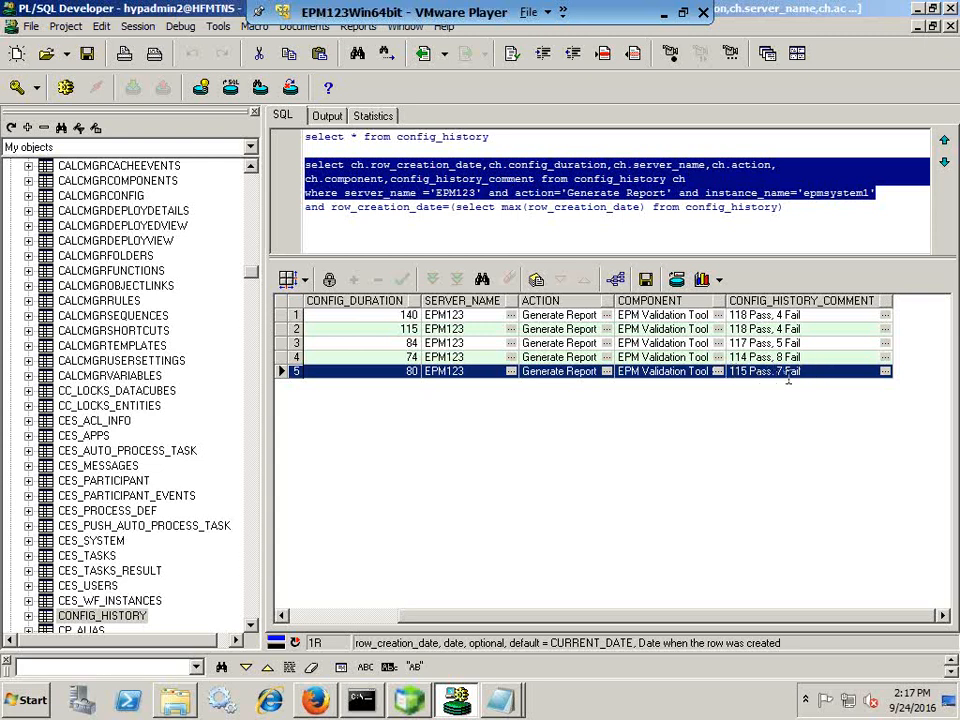
Select the complete filtered query including the max(row_creation_date) subquery condition and execute it
{"action": "left_click", "coordinate": [786, 210]}
{"action": "left_click_drag", "start_coordinate": [786, 210], "coordinate": [641, 206]}
{"action": "key", "text": "End"}
{"action": "key", "text": "End"}
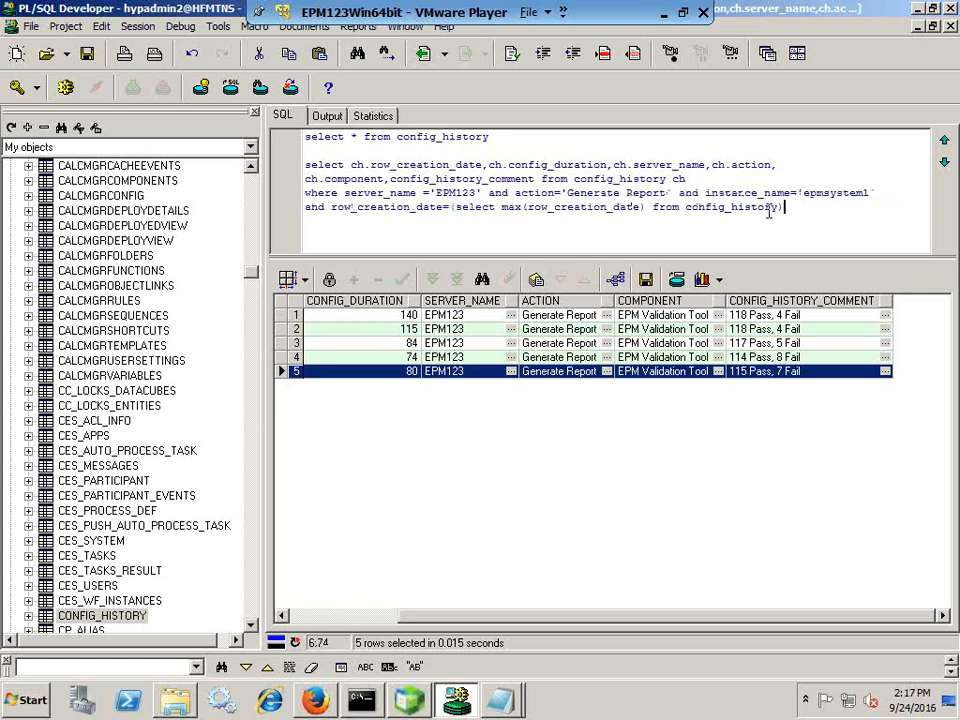
{"action": "key", "text": "shift+Left"}
{"action": "key", "text": "shift+Left"}
{"action": "key", "text": "shift+Left"}
{"action": "key", "text": "shift+Left"}
{"action": "key", "text": "shift+Left"}
{"action": "key", "text": "shift+Left"}
{"action": "key", "text": "shift+Left"}
{"action": "key", "text": "shift+Left"}
{"action": "key", "text": "shift+Left"}
{"action": "key", "text": "shift+Left"}
{"action": "key", "text": "shift+Left"}
{"action": "key", "text": "shift+Left"}
{"action": "key", "text": "shift+Left"}
{"action": "key", "text": "shift+Left"}
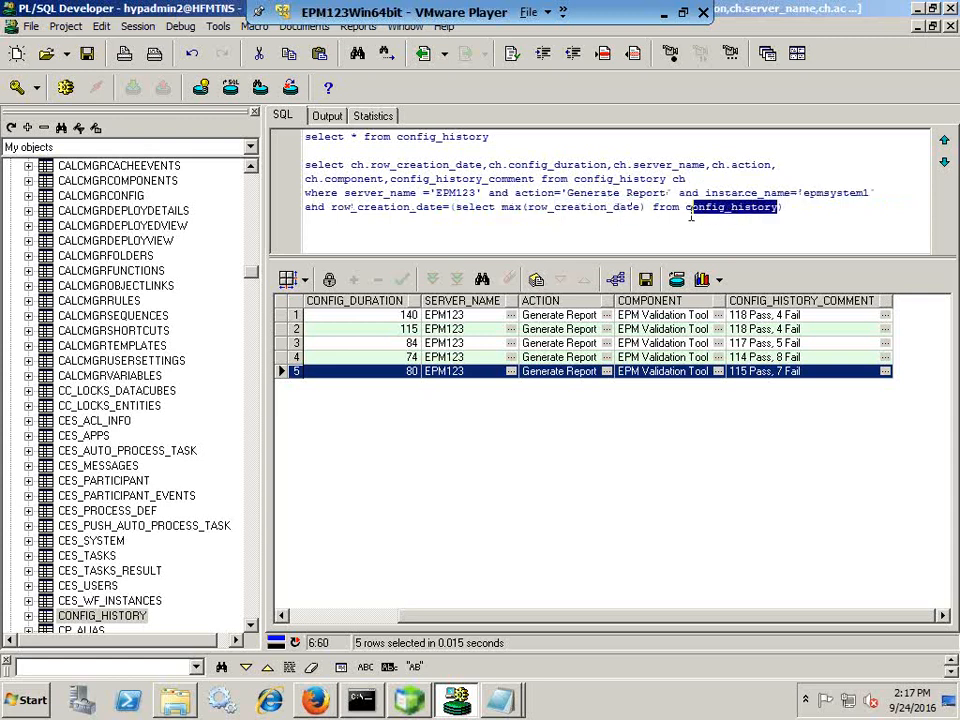
{"action": "key", "text": "End"}
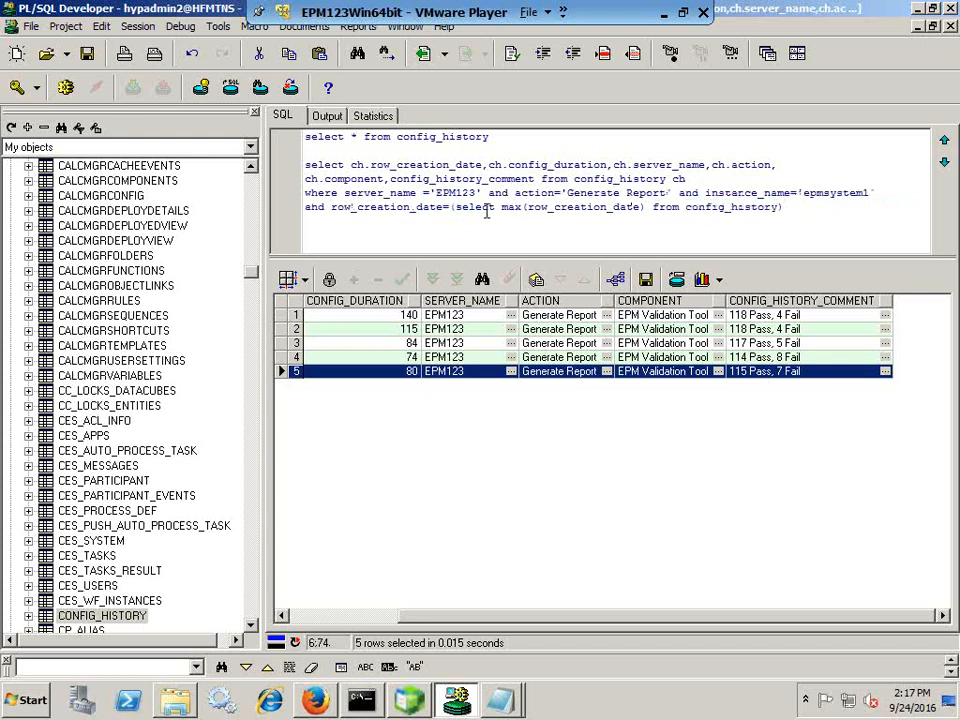
{"action": "left_click", "coordinate": [451, 207]}
{"action": "key", "text": "shift+Left"}
{"action": "left_click_drag", "start_coordinate": [782, 209], "coordinate": [128, 89]}
{"action": "left_click", "coordinate": [66, 88]}
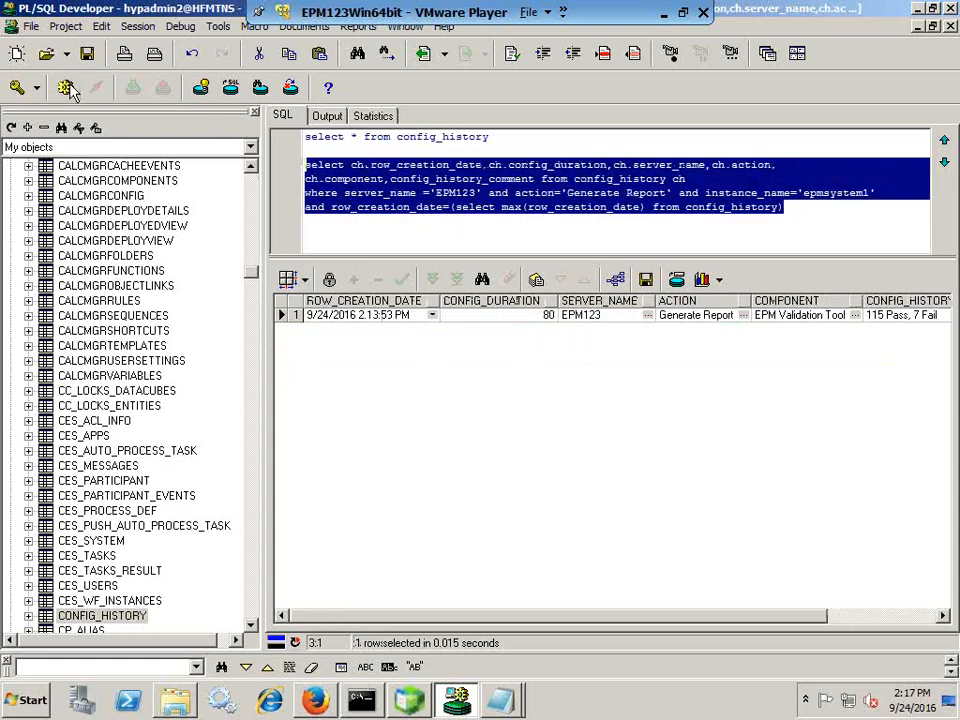
Display the query result in single record view and widen the Fields column to fit the whole creation date
{"action": "left_click", "coordinate": [536, 281]}
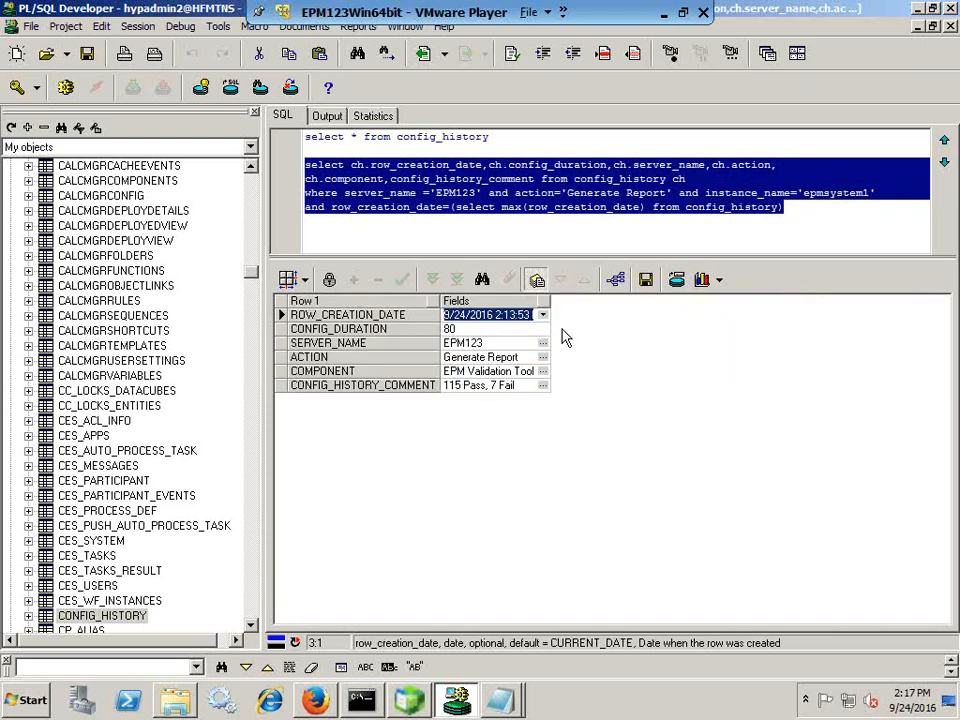
{"action": "left_click", "coordinate": [495, 329]}
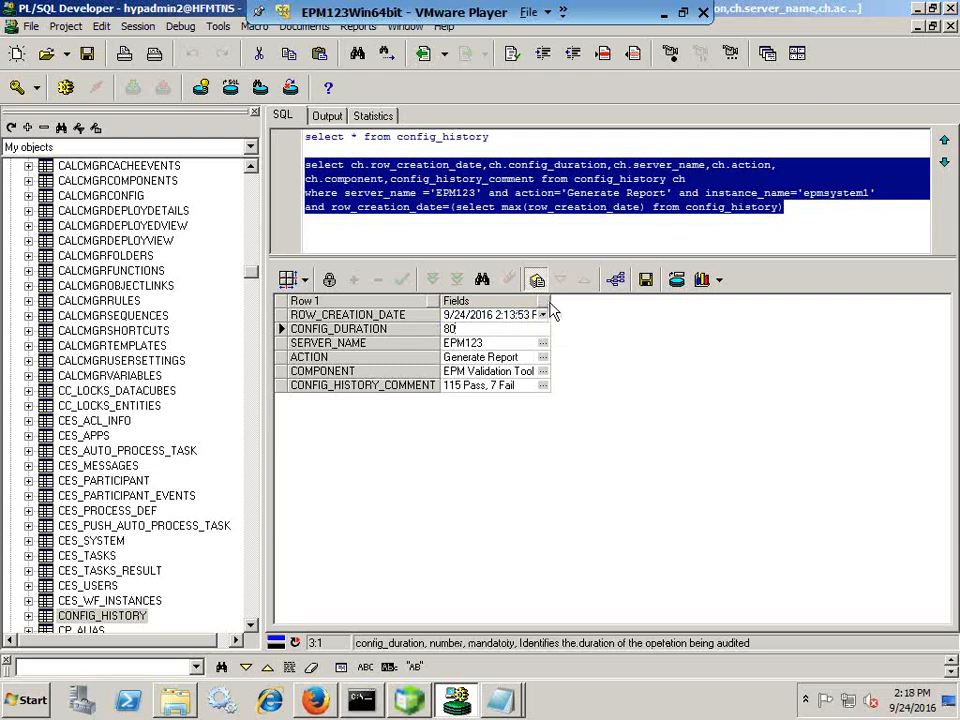
{"action": "left_click_drag", "start_coordinate": [550, 300], "coordinate": [596, 299]}
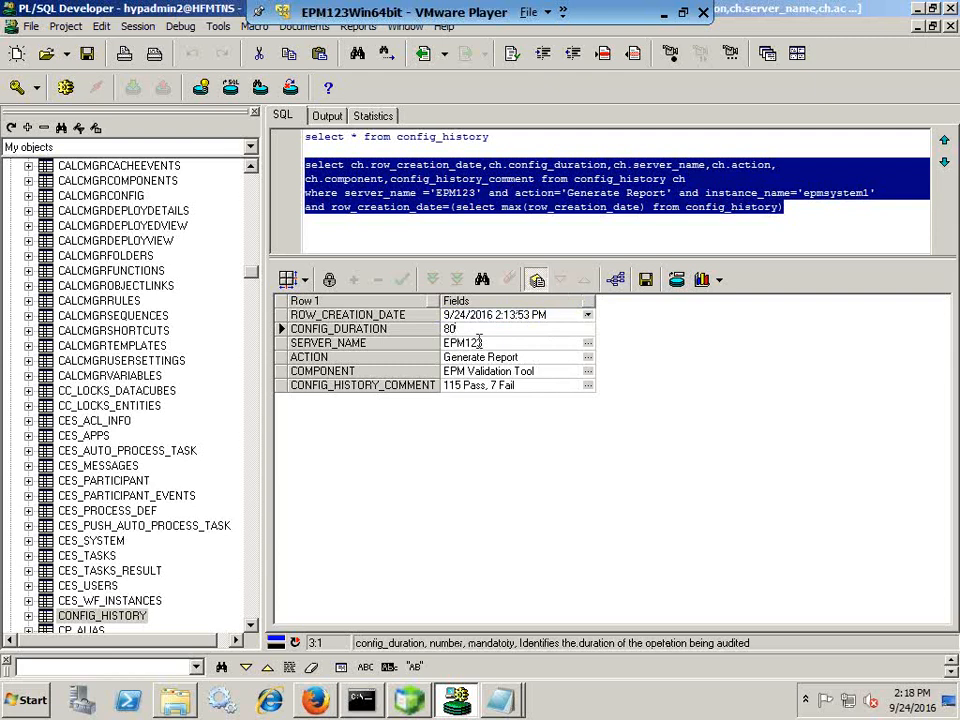
Examine the duration, server name, action, component and comment fields of the latest Generate Report record
{"action": "double_click", "coordinate": [448, 329]}
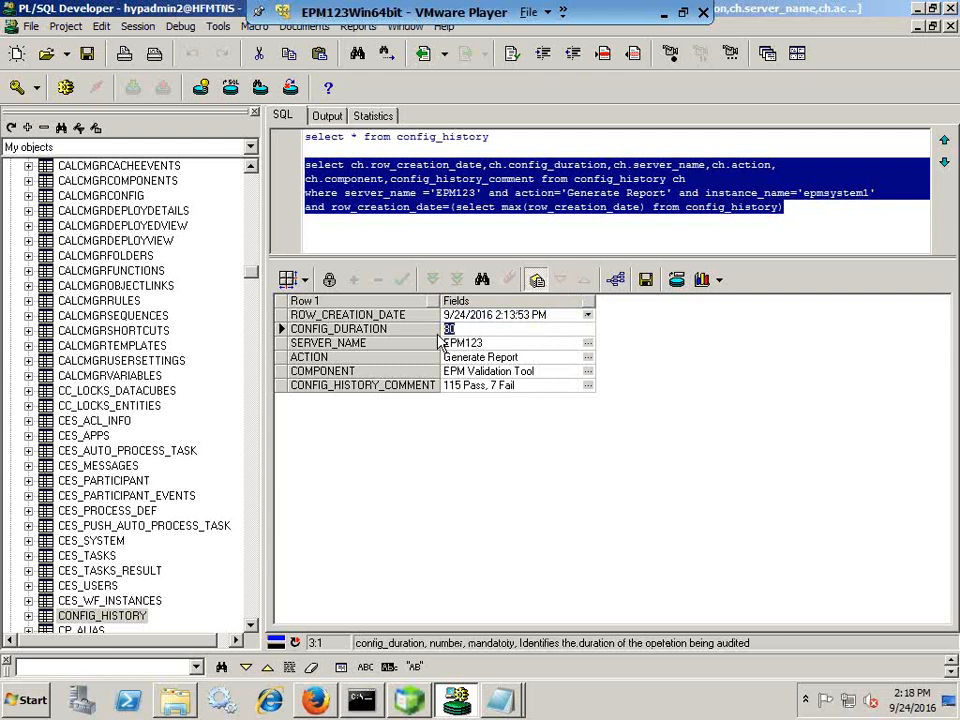
{"action": "double_click", "coordinate": [500, 342]}
{"action": "double_click", "coordinate": [537, 357]}
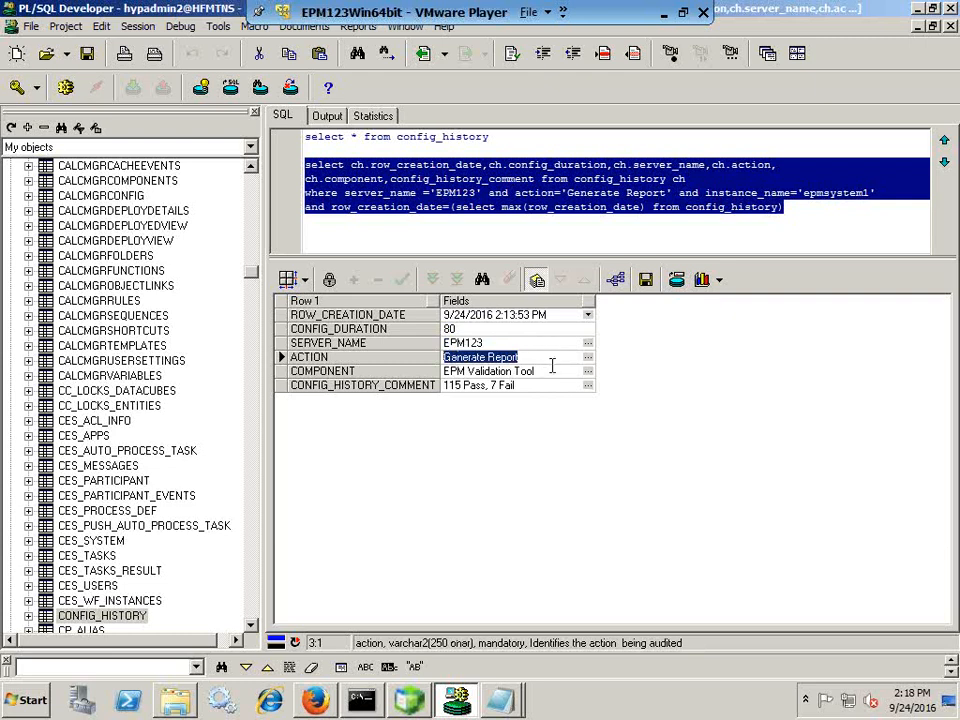
{"action": "double_click", "coordinate": [545, 373]}
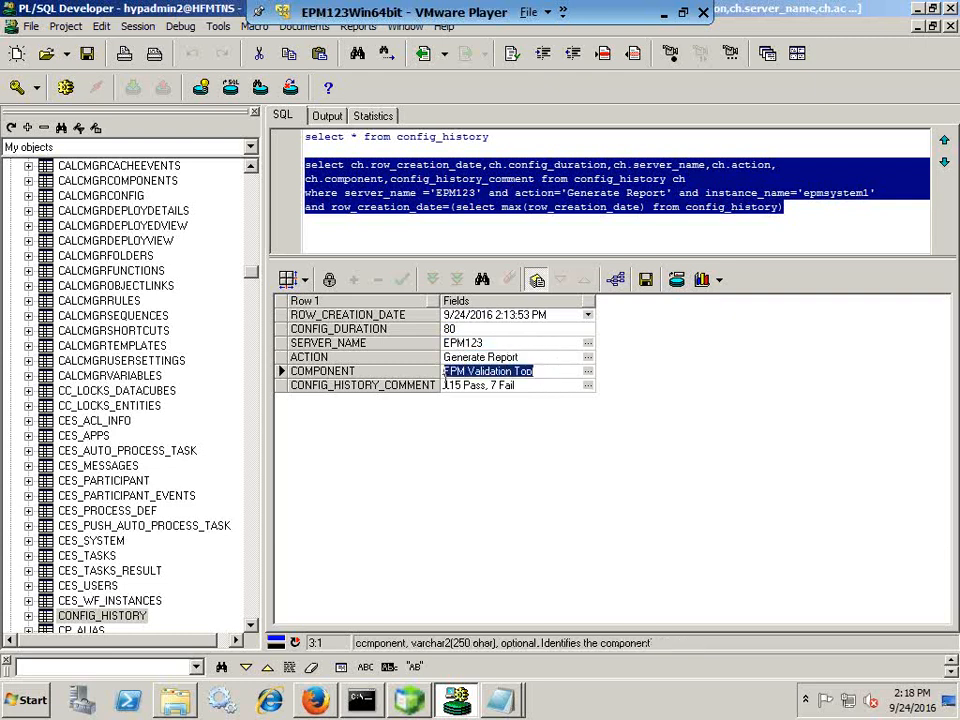
{"action": "left_click_drag", "start_coordinate": [527, 388], "coordinate": [449, 392]}
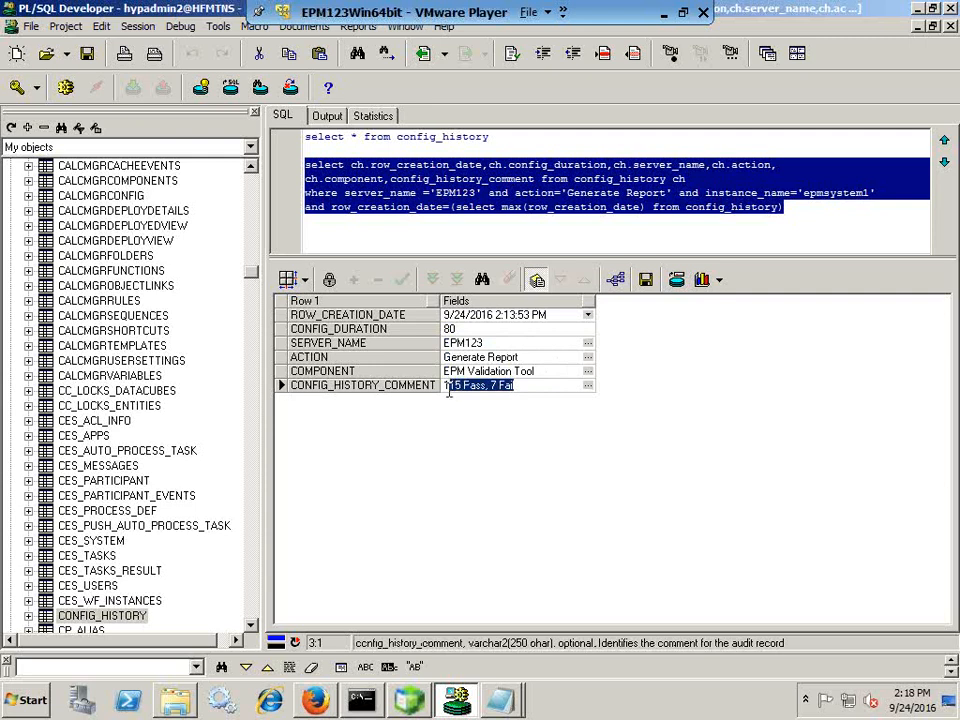
{"action": "left_click", "coordinate": [526, 386]}
{"action": "left_click_drag", "start_coordinate": [512, 388], "coordinate": [444, 395]}
Select the statement "select * from config_history" above the filtered query and execute it
{"action": "left_click_drag", "start_coordinate": [496, 137], "coordinate": [397, 137]}
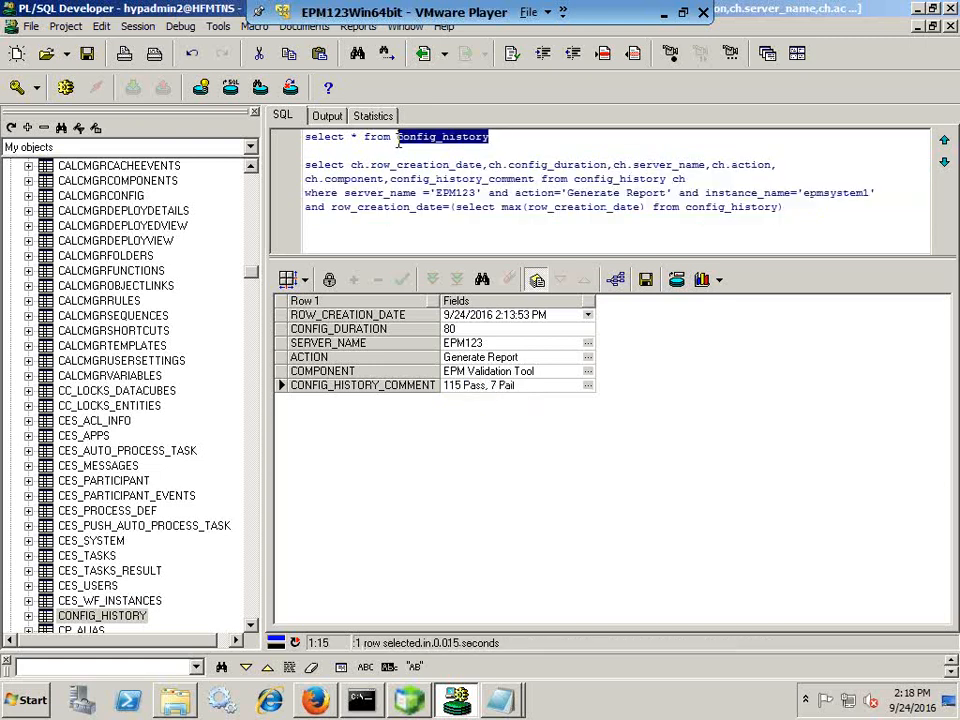
{"action": "left_click", "coordinate": [521, 162]}
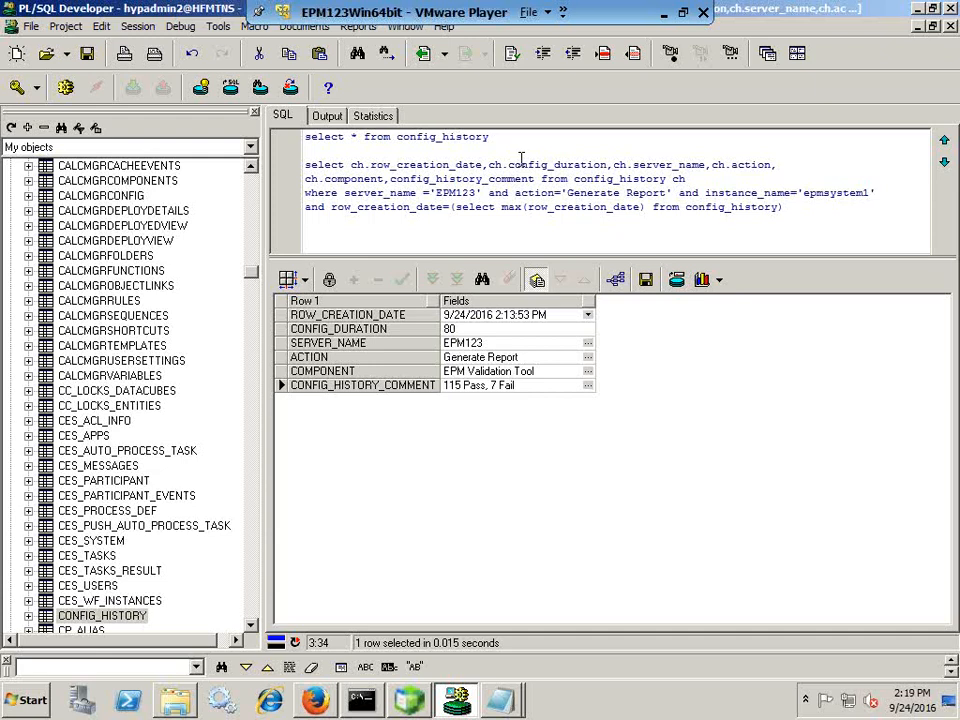
{"action": "left_click_drag", "start_coordinate": [490, 137], "coordinate": [283, 175]}
{"action": "left_click", "coordinate": [65, 87]}
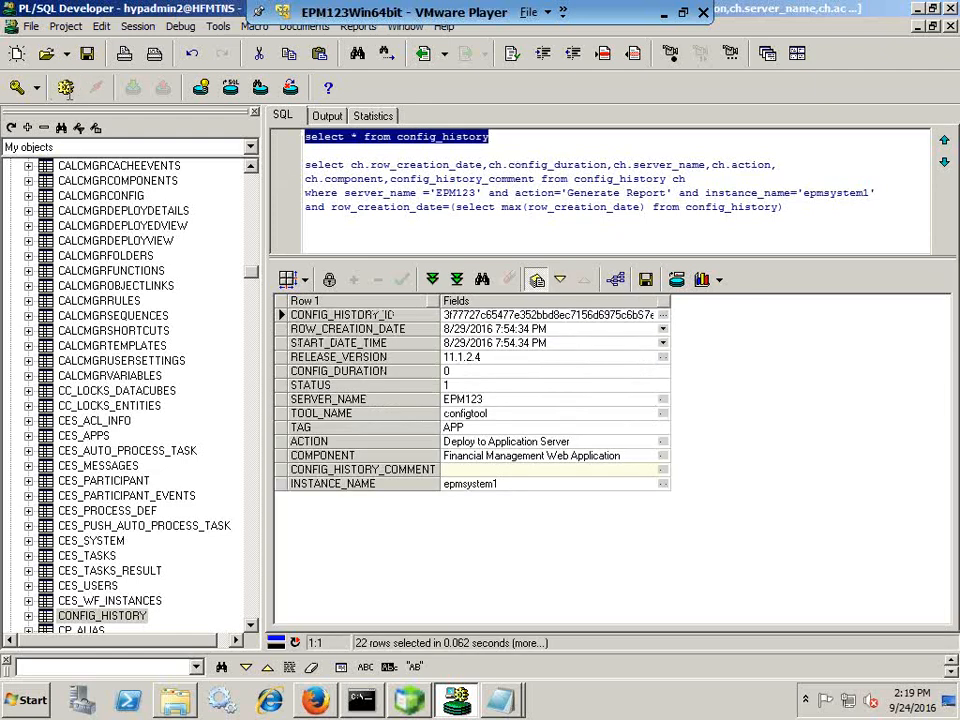
Return to the result grid, select the first config_history row and display it in single record view
{"action": "left_click", "coordinate": [537, 279]}
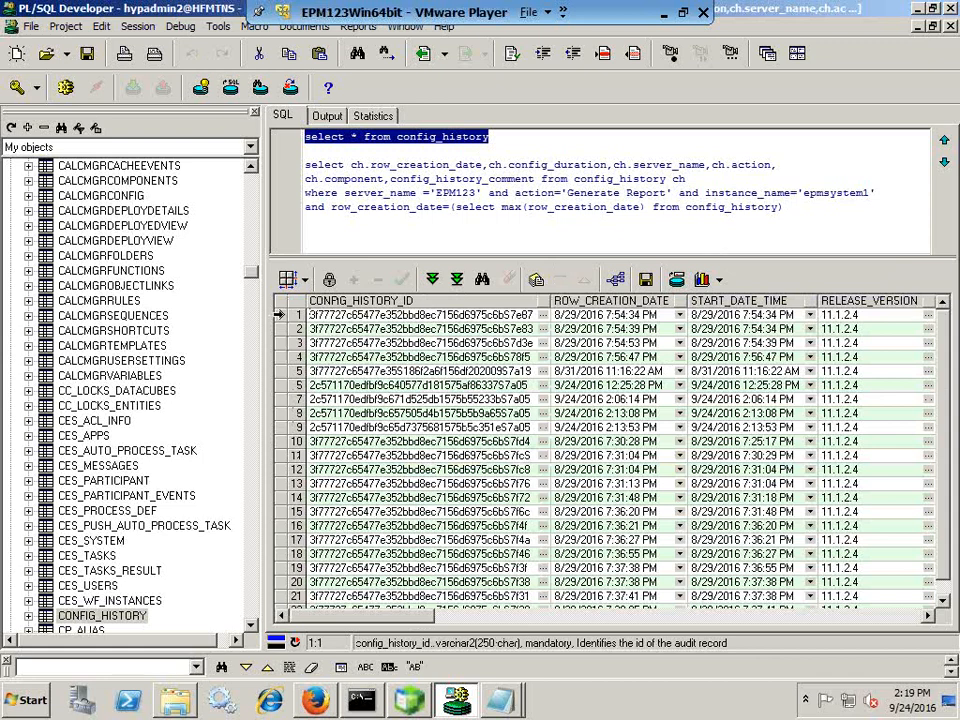
{"action": "left_click", "coordinate": [283, 315]}
{"action": "left_click", "coordinate": [537, 280]}
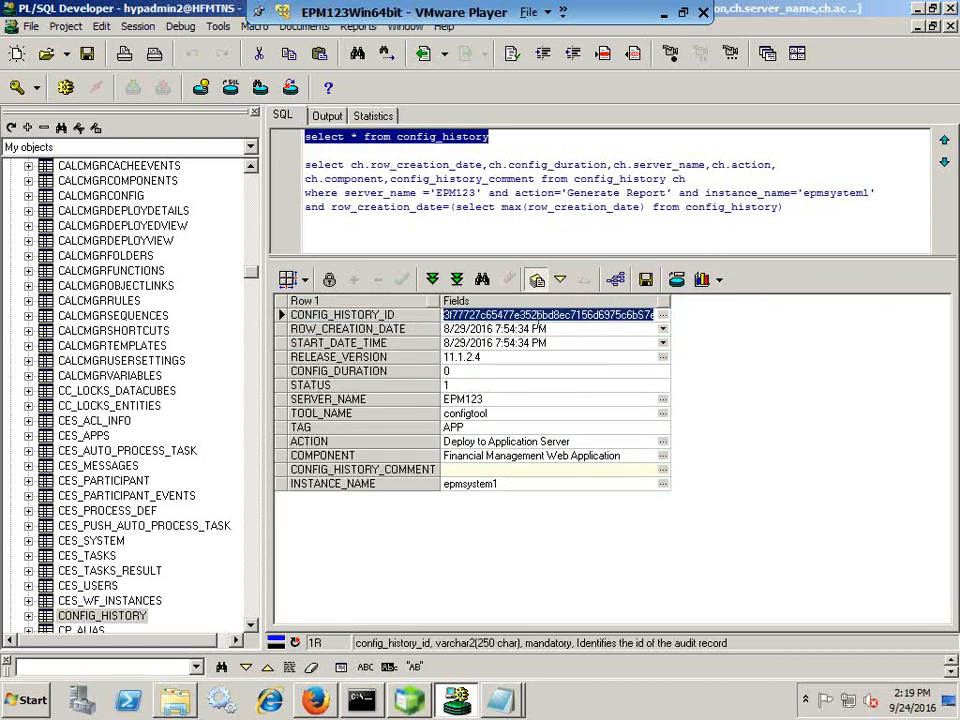
Examine the first record's ID, creation date, release version, duration, status, server name, tag and action fields
{"action": "left_click", "coordinate": [538, 316]}
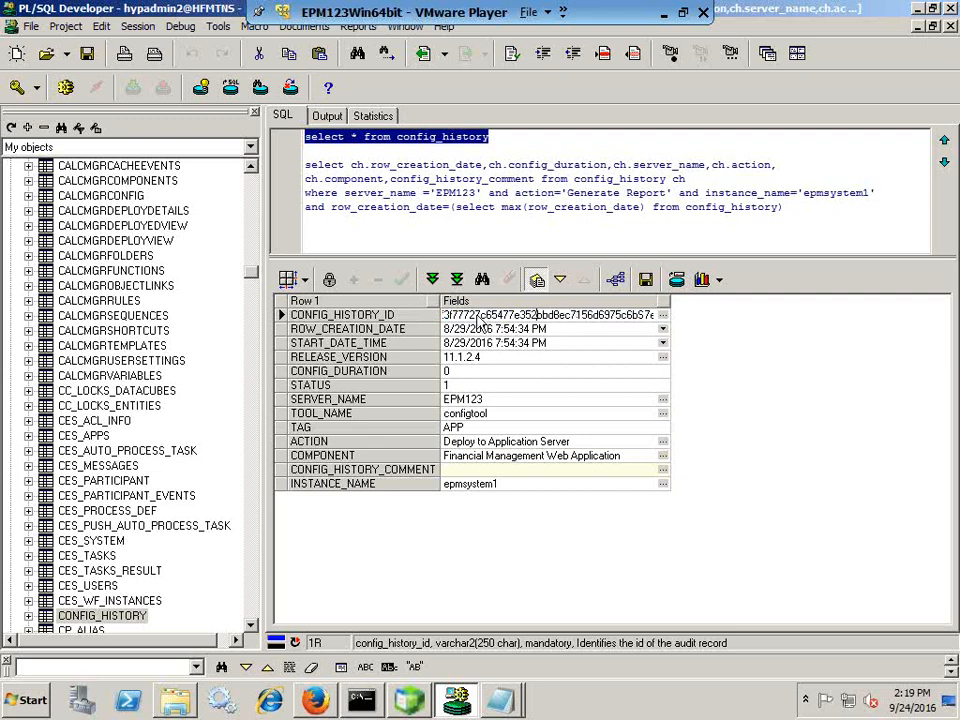
{"action": "left_click_drag", "start_coordinate": [547, 329], "coordinate": [445, 321]}
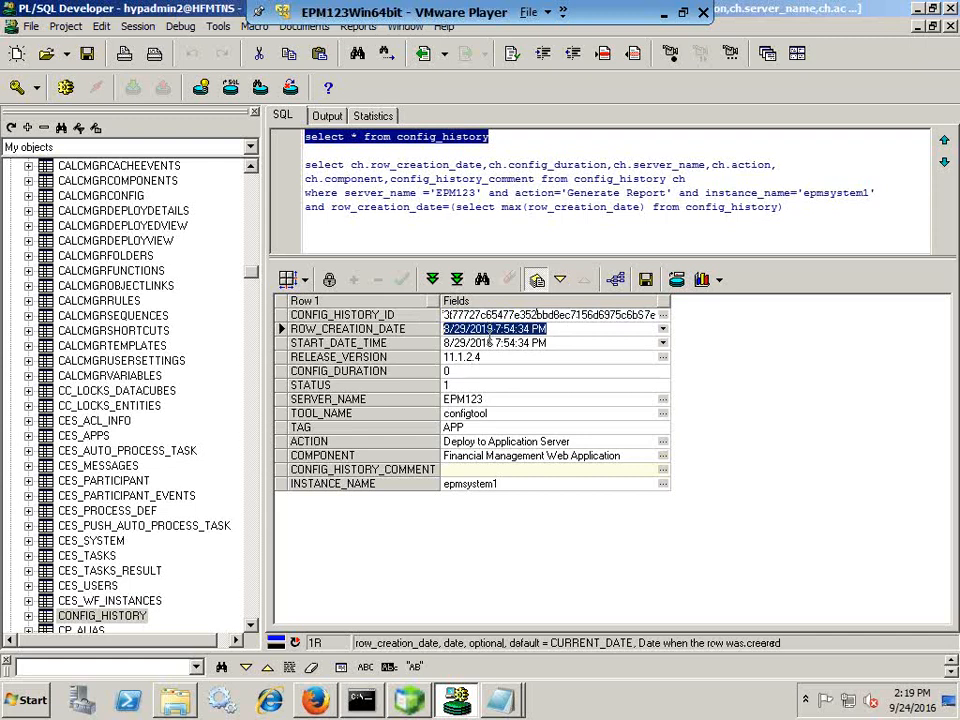
{"action": "left_click_drag", "start_coordinate": [488, 358], "coordinate": [443, 363]}
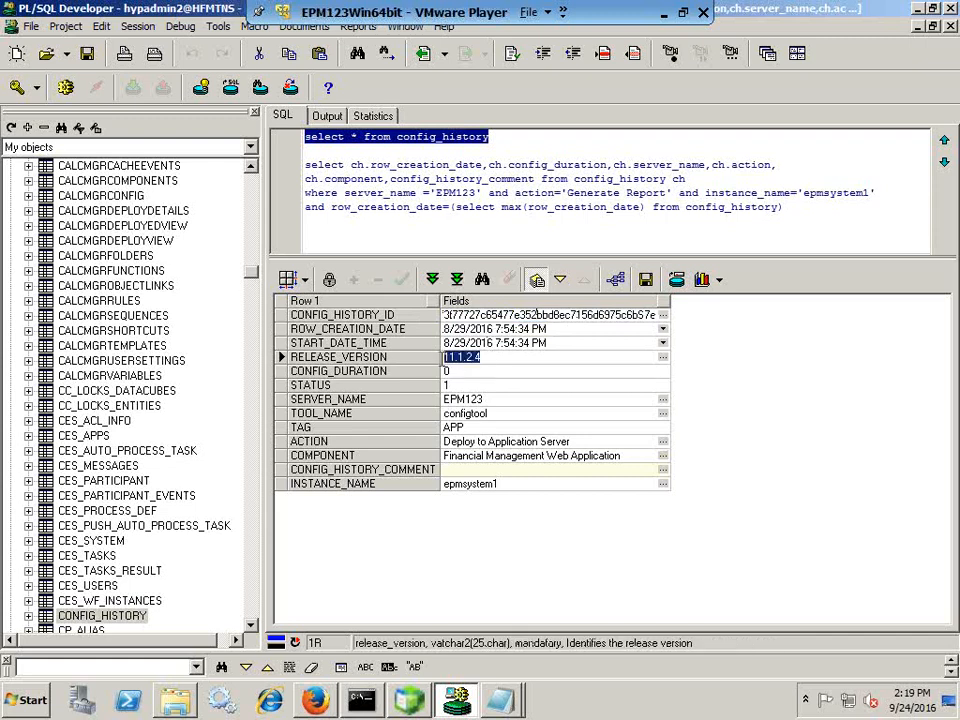
{"action": "left_click", "coordinate": [446, 371]}
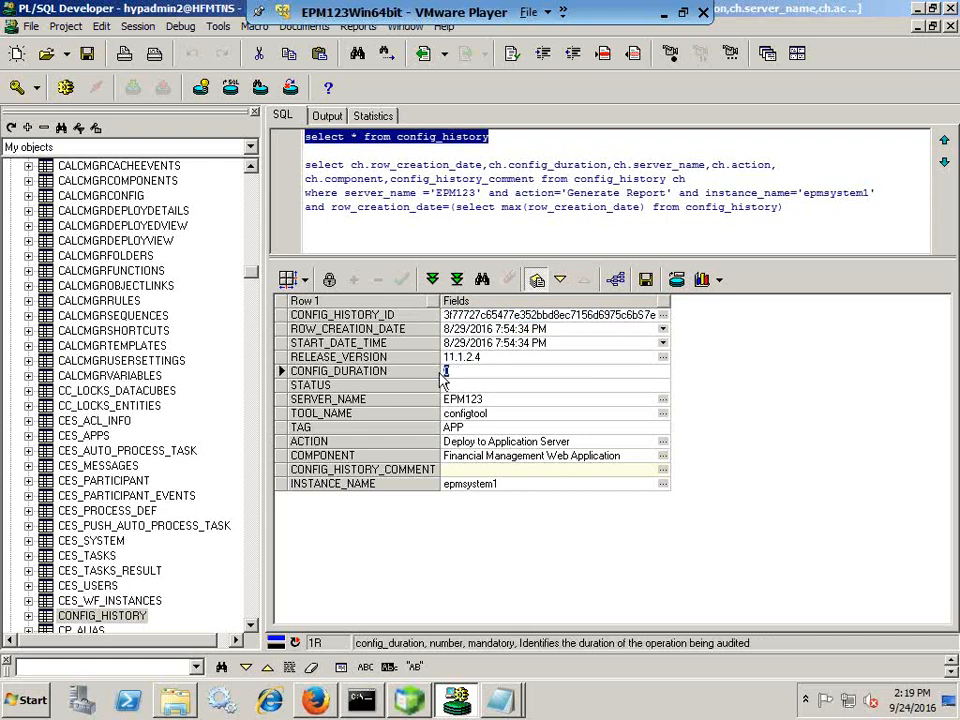
{"action": "left_click", "coordinate": [448, 385]}
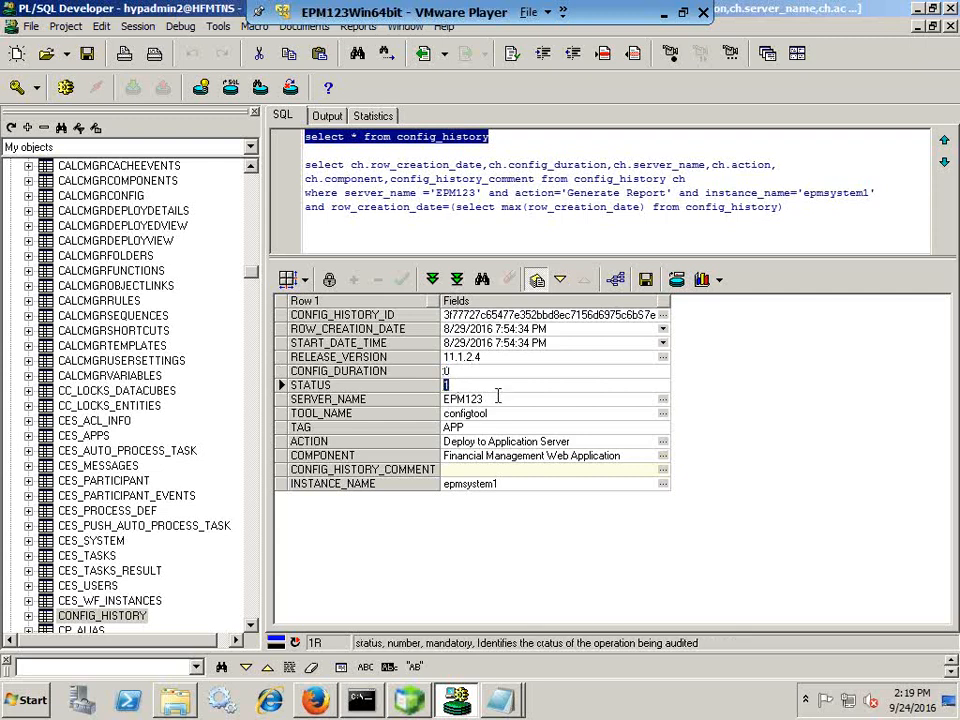
{"action": "left_click_drag", "start_coordinate": [451, 399], "coordinate": [494, 404]}
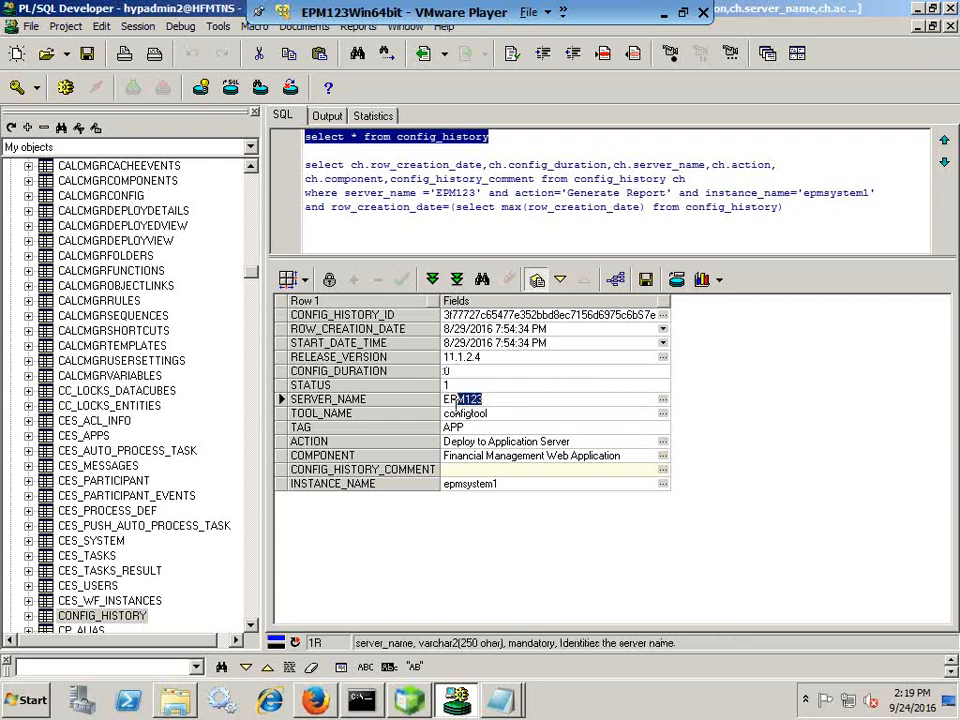
{"action": "left_click", "coordinate": [446, 427]}
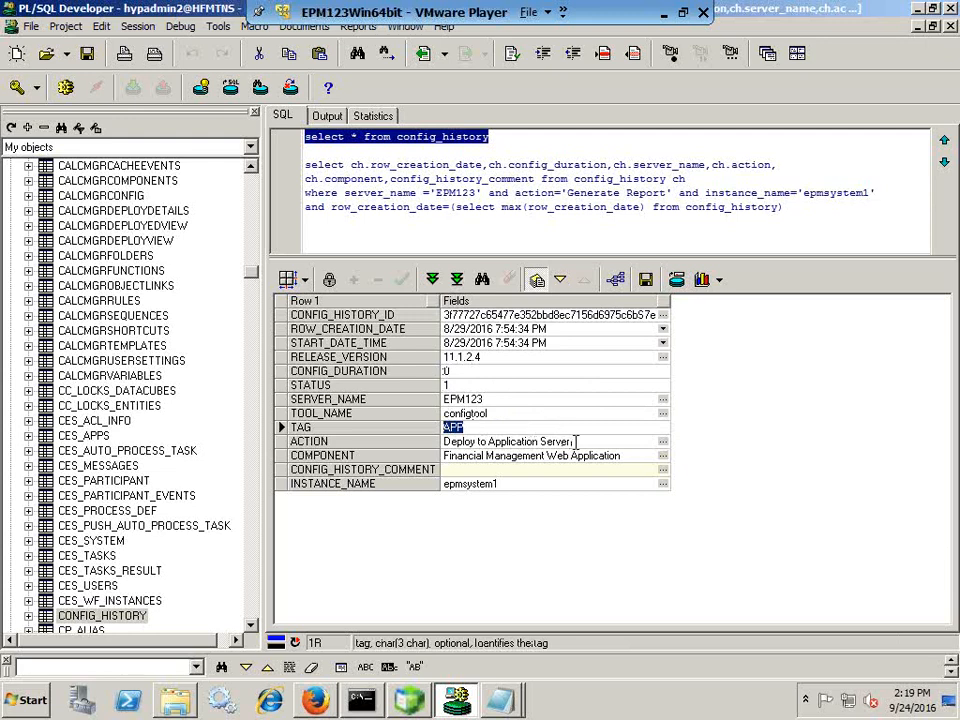
{"action": "left_click_drag", "start_coordinate": [572, 441], "coordinate": [449, 441]}
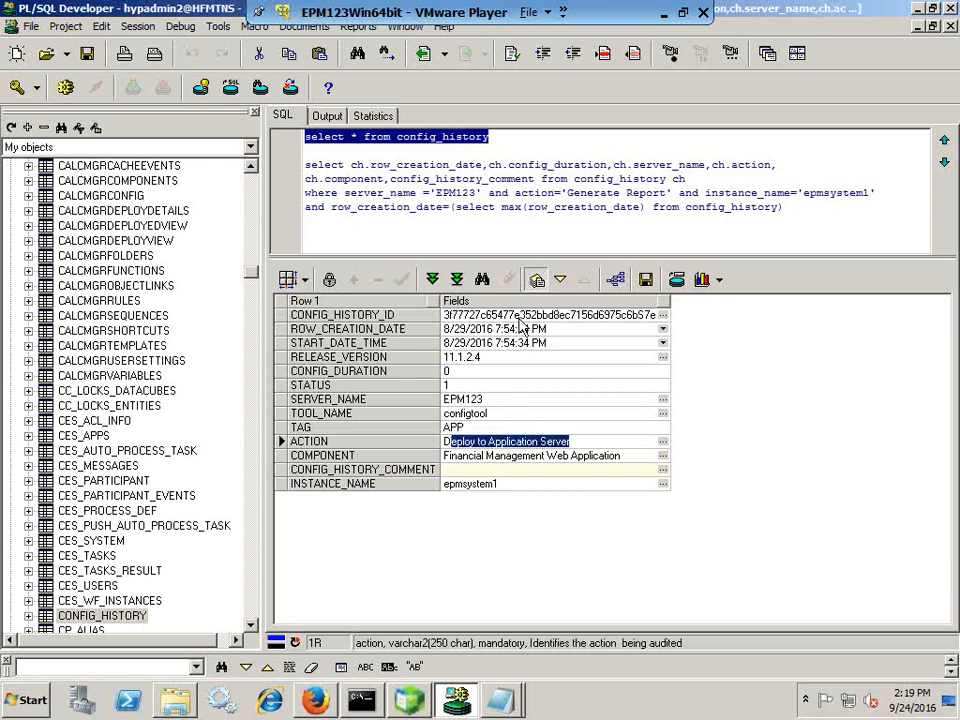
Return to the result grid, fetch all config_history rows and sort them by the ACTION column
{"action": "left_click", "coordinate": [537, 280]}
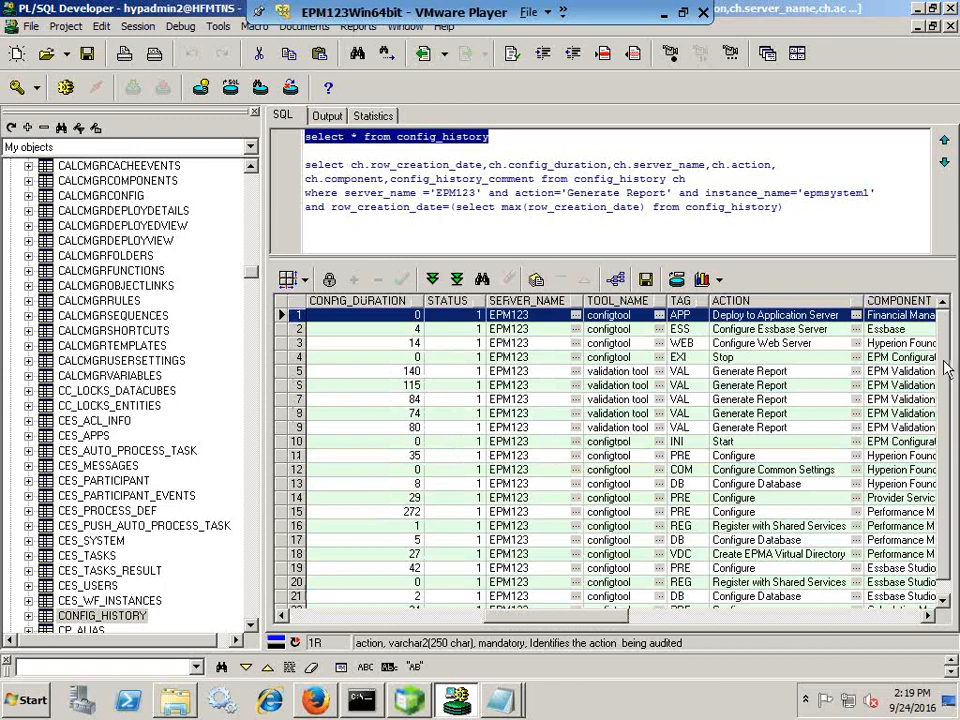
{"action": "left_click", "coordinate": [457, 280]}
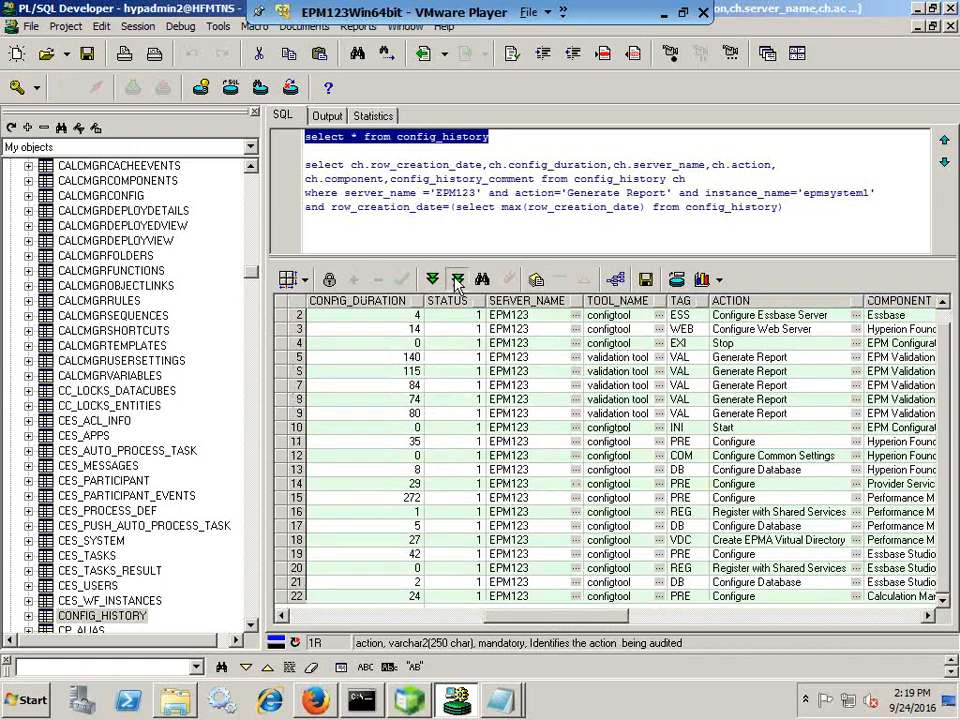
{"action": "left_click_drag", "start_coordinate": [576, 617], "coordinate": [614, 617]}
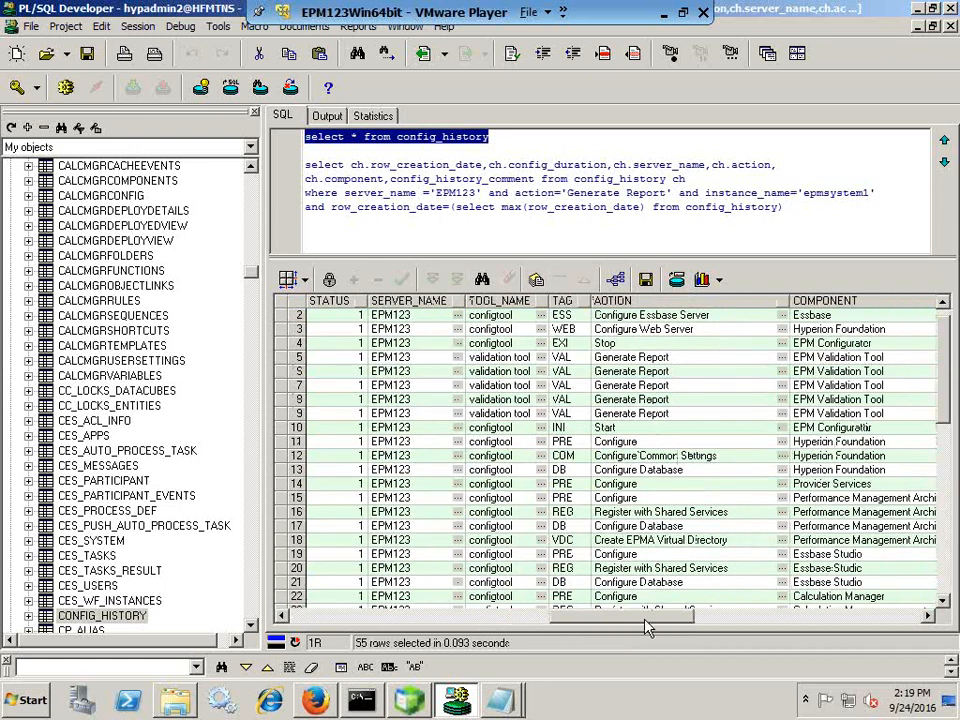
{"action": "left_click", "coordinate": [720, 304]}
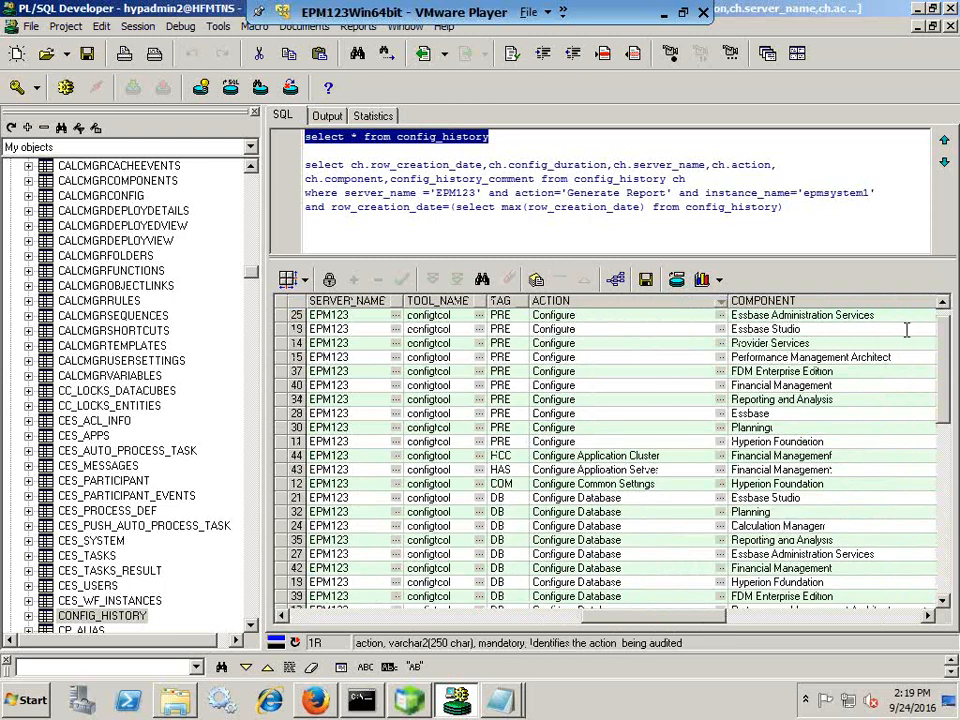
Display the Calculation Manager "Configure Database" row in single record view and examine its action and component
{"action": "mouse_move", "coordinate": [943, 360]}
{"action": "left_mouse_down"}
{"action": "mouse_move", "coordinate": [950, 440]}
{"action": "mouse_move", "coordinate": [945, 414]}
{"action": "left_mouse_up"}
{"action": "left_click", "coordinate": [555, 388]}
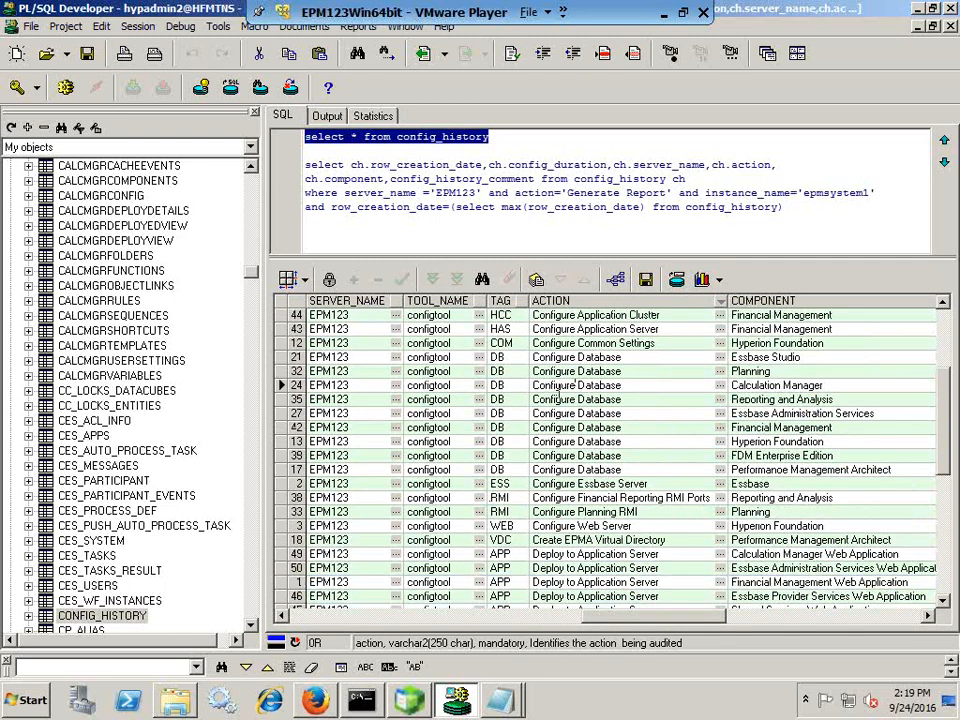
{"action": "left_click", "coordinate": [285, 388]}
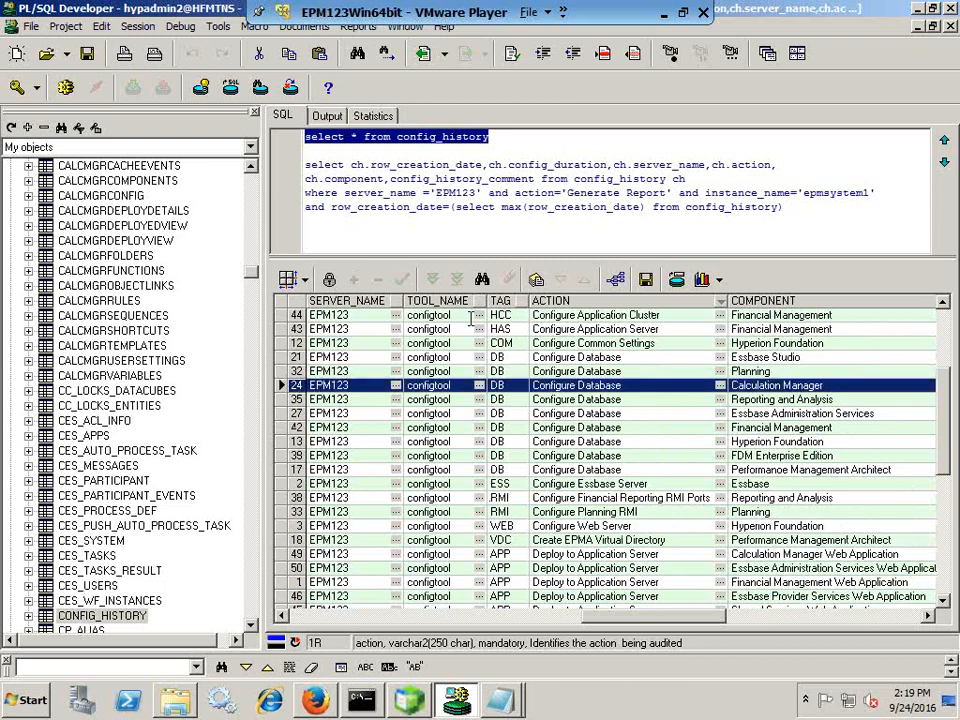
{"action": "left_click", "coordinate": [536, 281]}
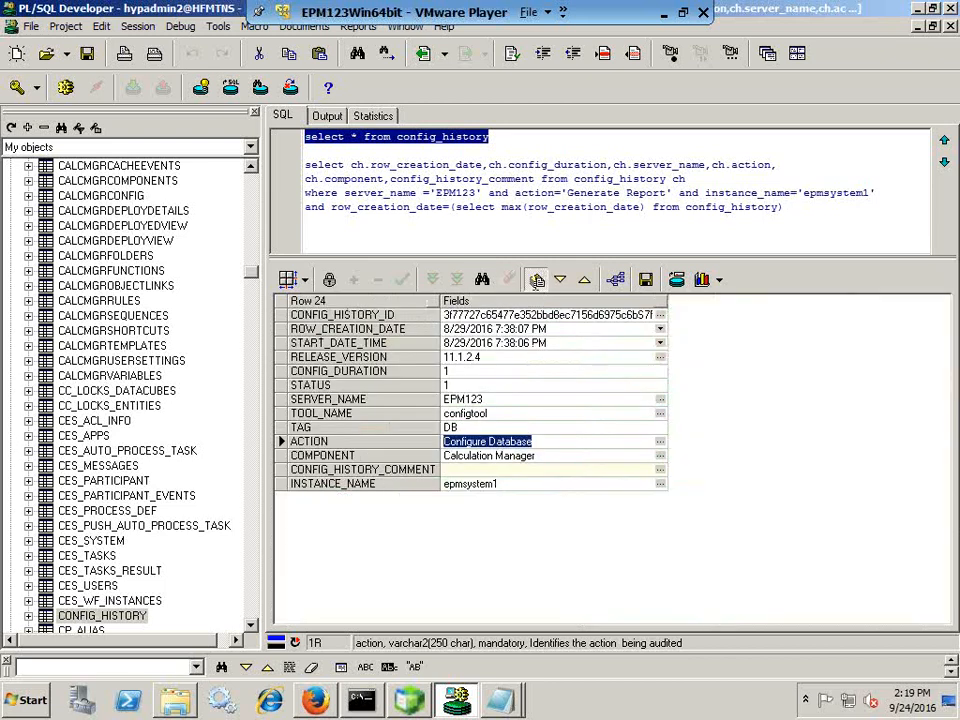
{"action": "left_click", "coordinate": [553, 441]}
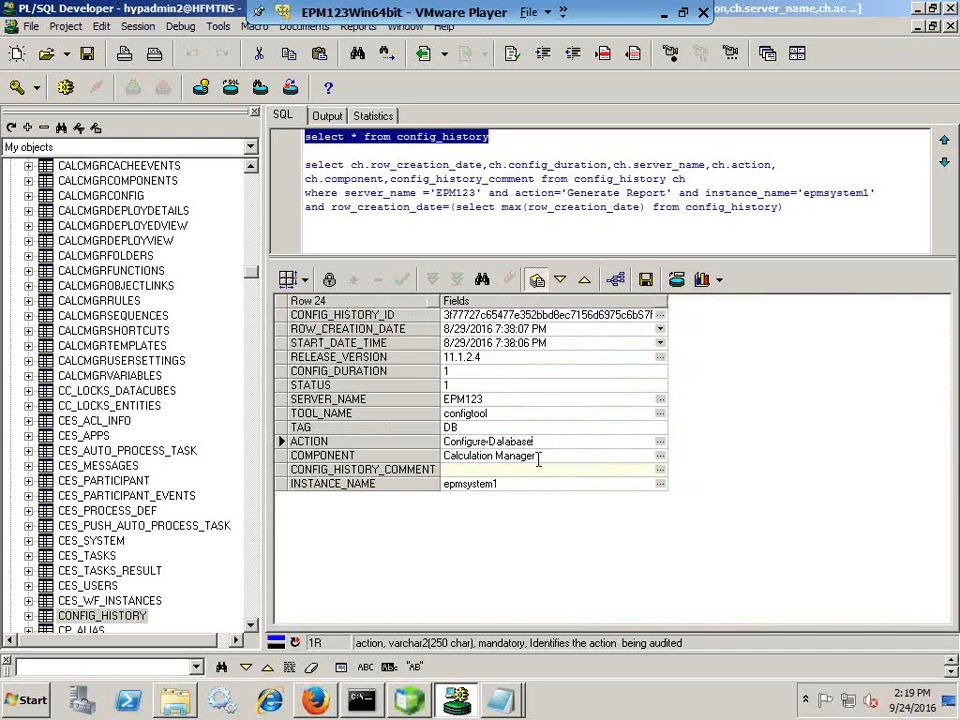
{"action": "left_click_drag", "start_coordinate": [536, 456], "coordinate": [482, 456]}
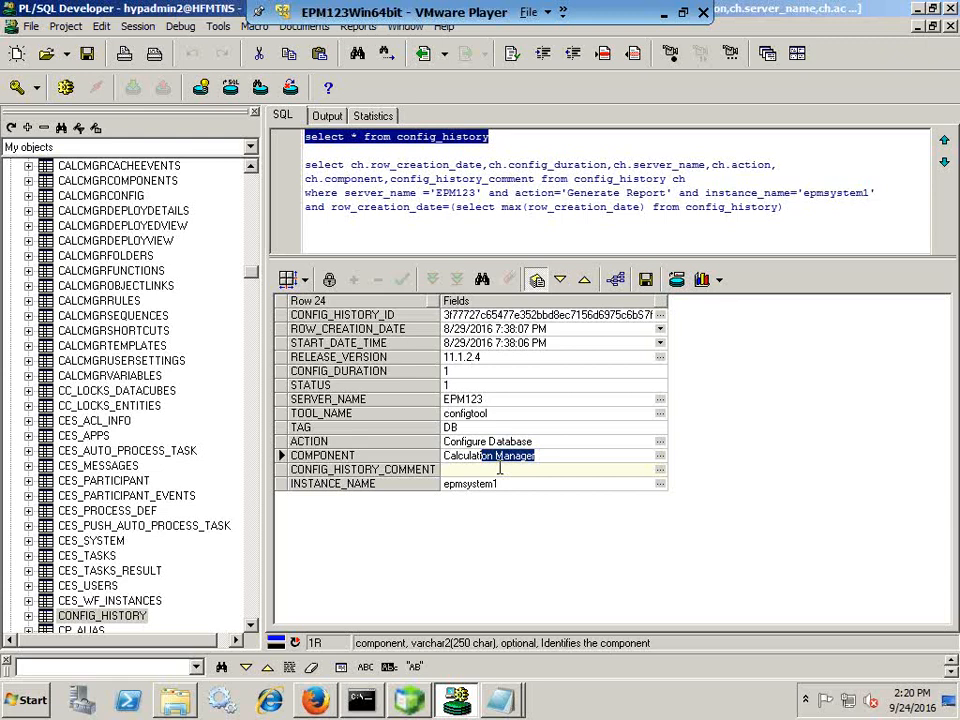
Switch to Windows Explorer and open the diagnostics\logs\config folder under epmsystem1
{"action": "left_click", "coordinate": [174, 700]}
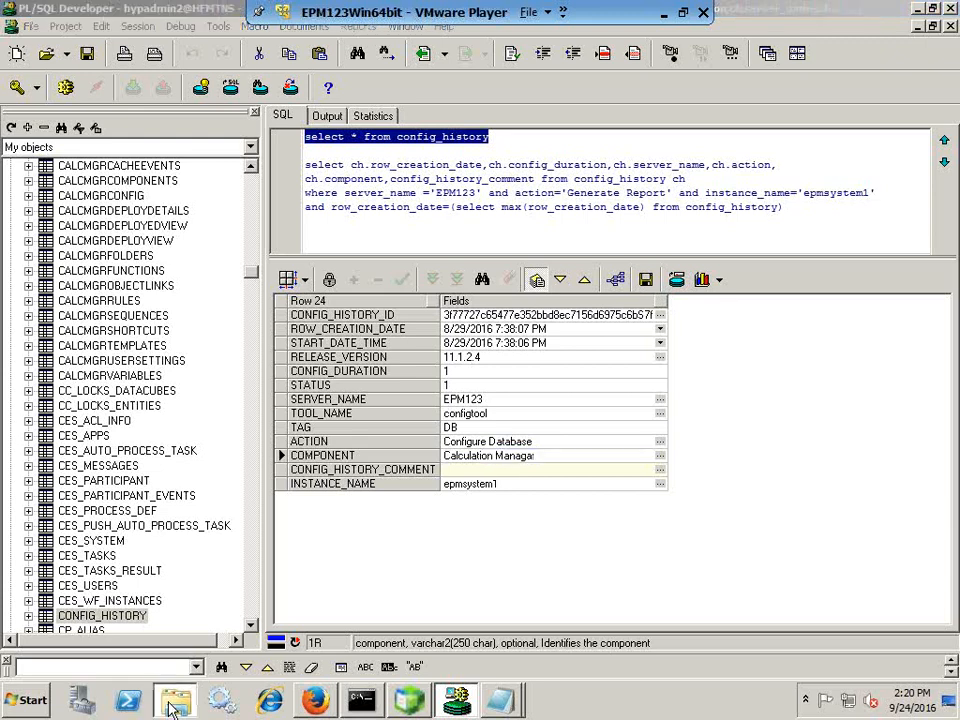
{"action": "left_click", "coordinate": [450, 34]}
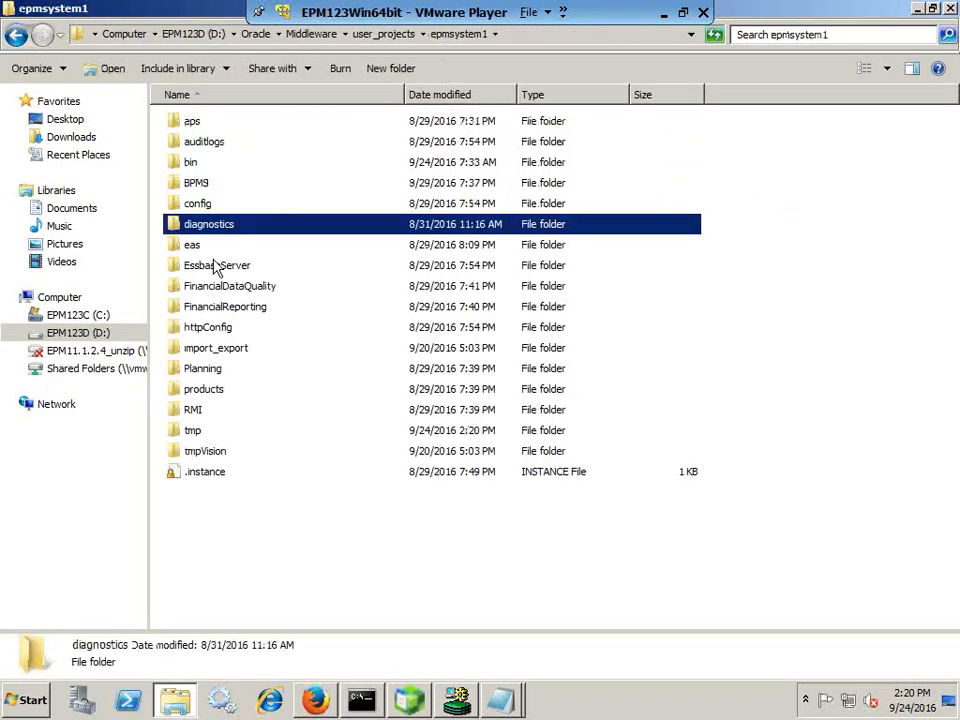
{"action": "double_click", "coordinate": [208, 222]}
{"action": "double_click", "coordinate": [192, 121]}
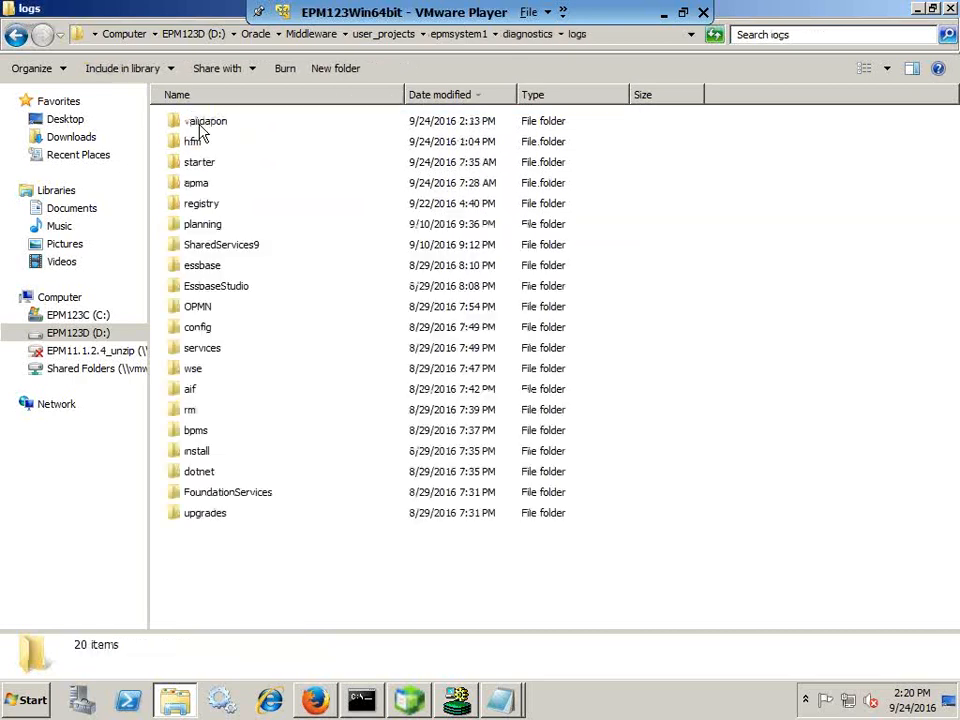
{"action": "double_click", "coordinate": [198, 328]}
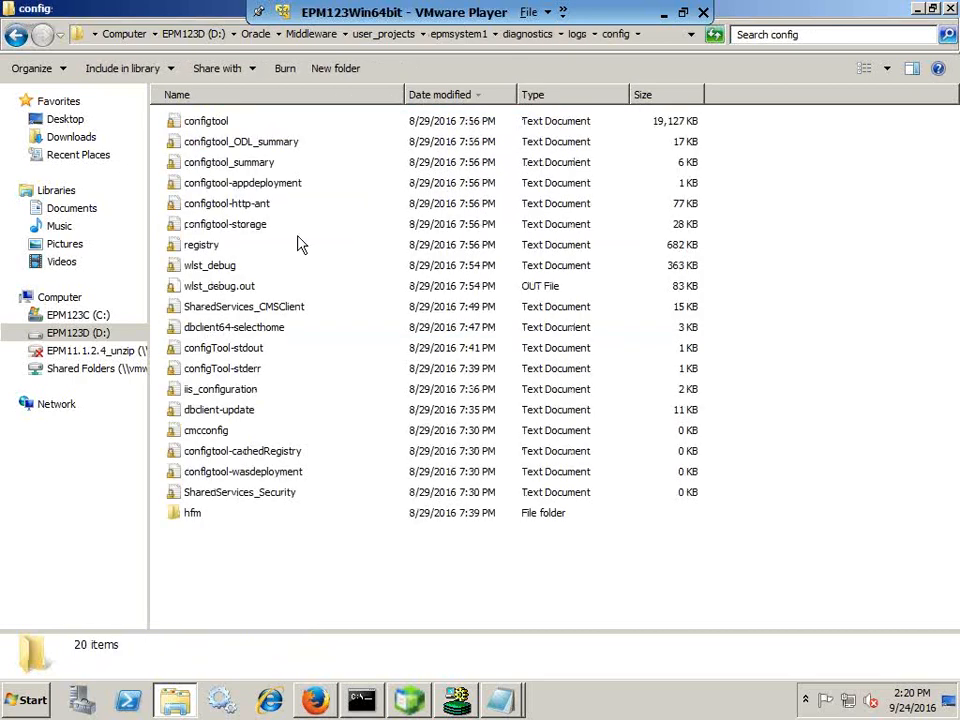
Open the configtool_summary log in a maximized Notepad window, enable word wrap to review the configuration tasks, and close it
{"action": "double_click", "coordinate": [246, 162]}
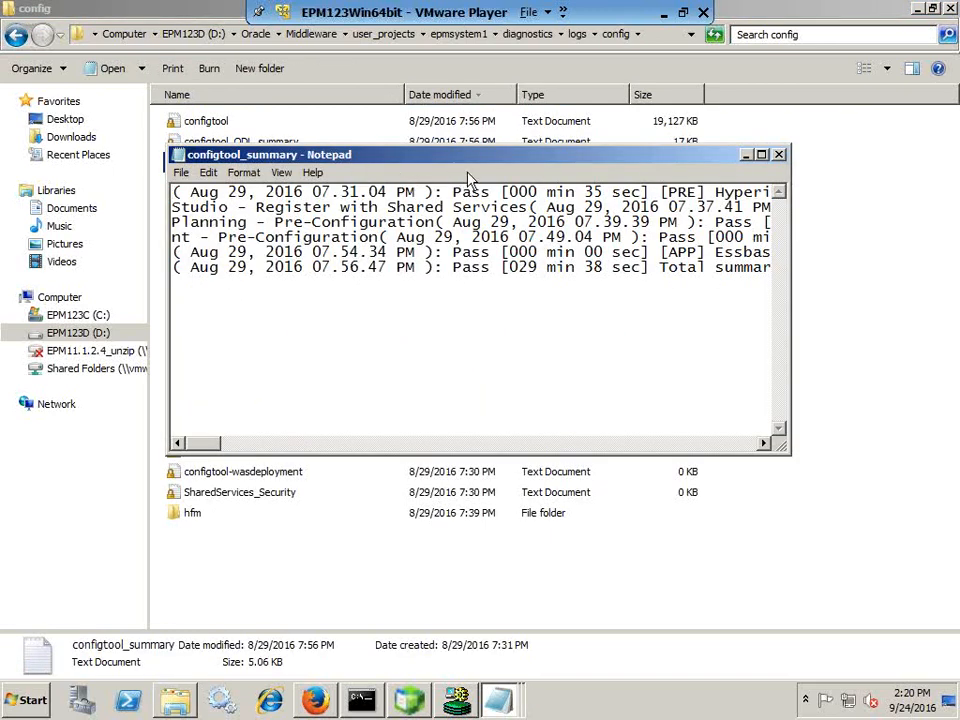
{"action": "left_click", "coordinate": [761, 154]}
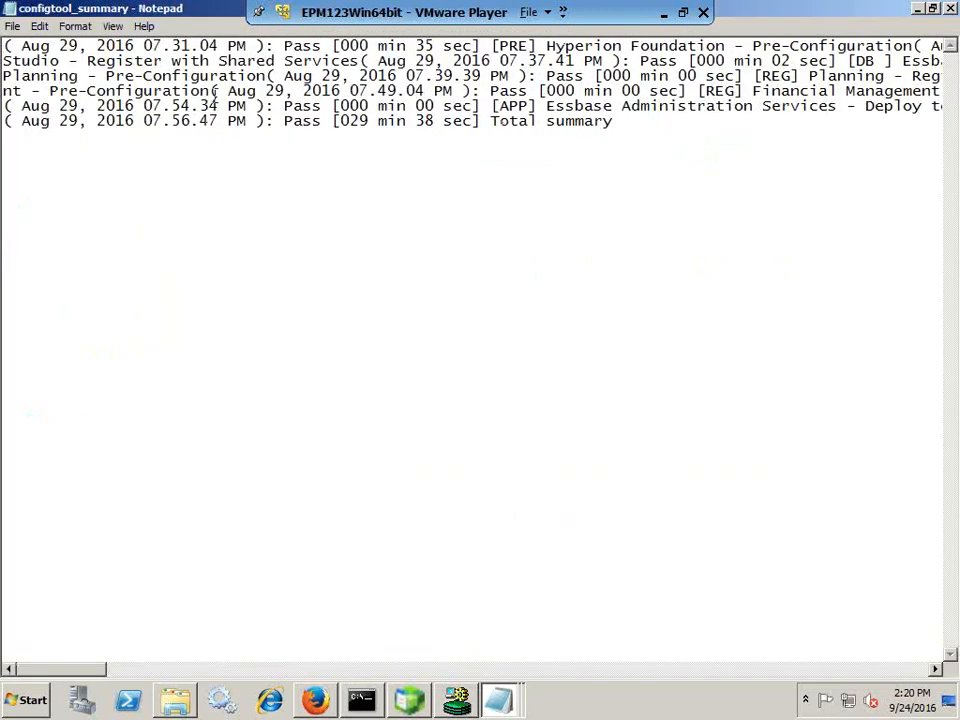
{"action": "left_click", "coordinate": [76, 27]}
{"action": "left_click", "coordinate": [96, 45]}
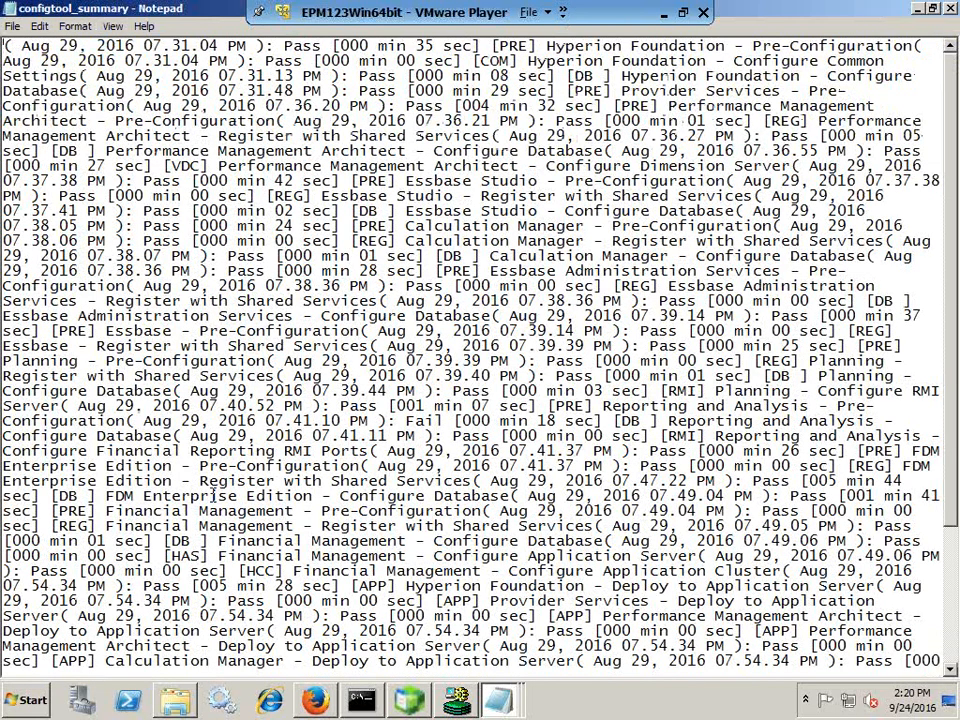
{"action": "left_click", "coordinate": [951, 8]}
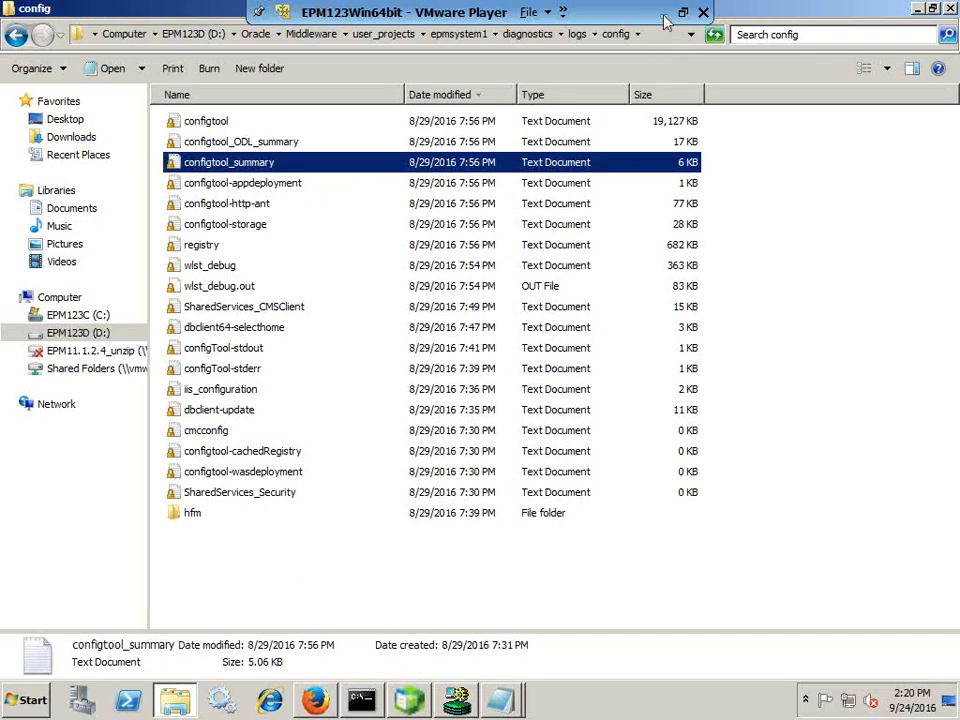